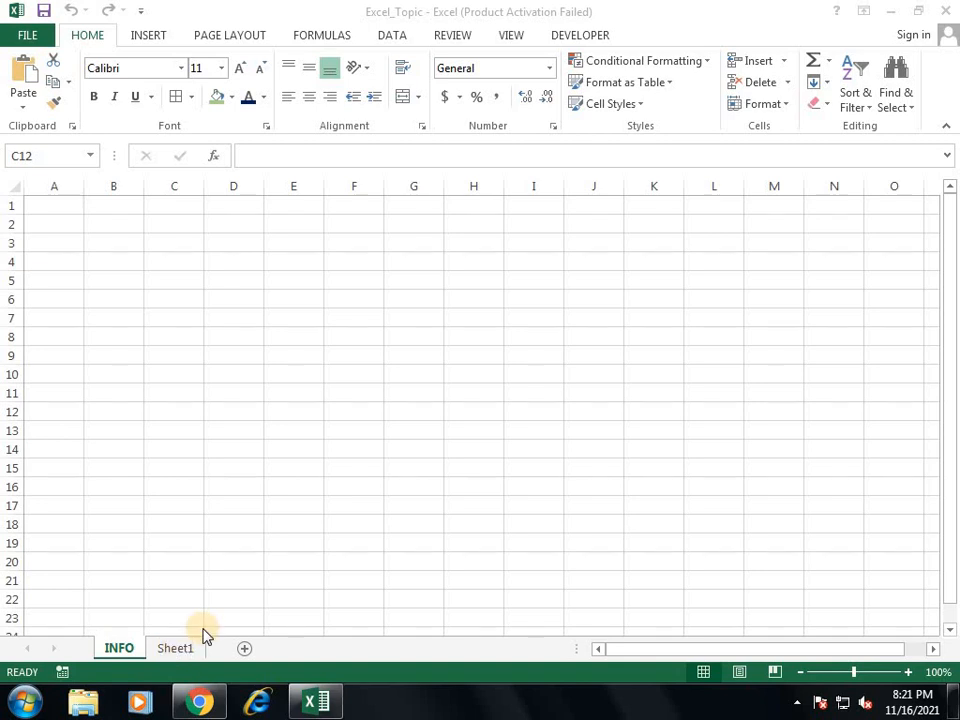
# Step: Go to Sheet1, the table with Number, Currency, Accounting, date, Time and Text headings
pyautogui.click(189, 647)
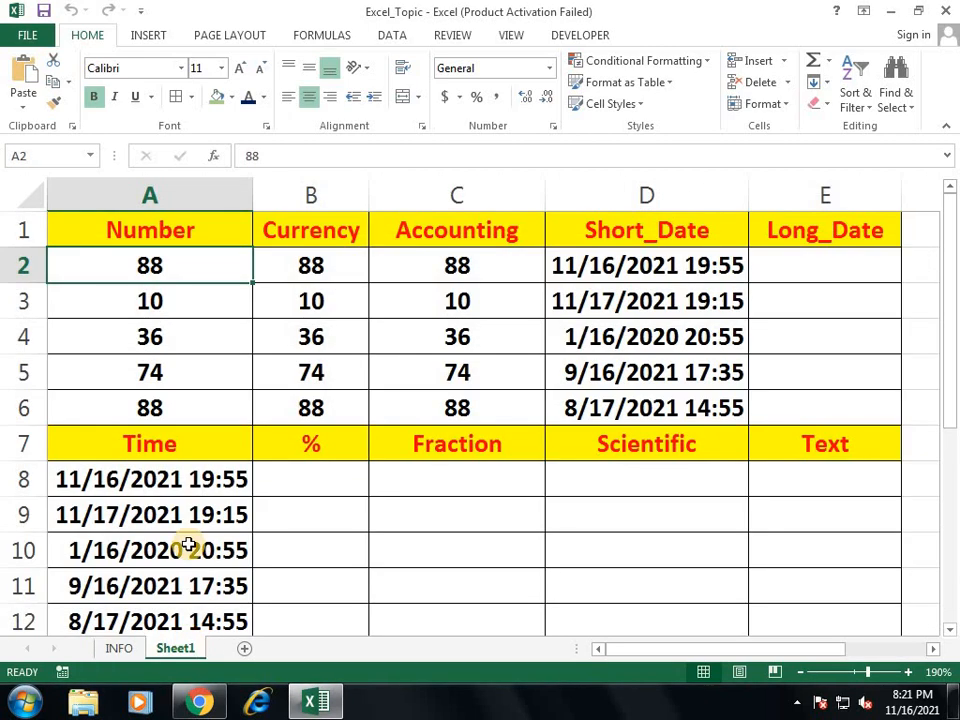
# Step: Apply Number format to A2:A6 so they read 88.00, 10.00, 36.00, 74.00, 88.00
pyautogui.moveTo(163, 256); pyautogui.dragTo(717, 399)
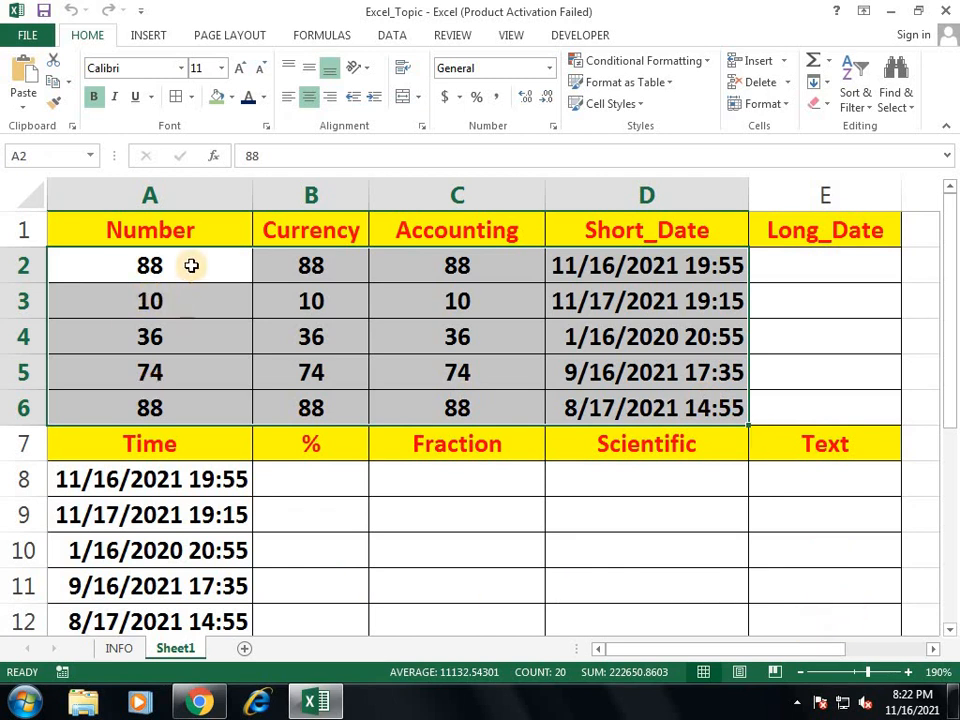
pyautogui.moveTo(191, 265); pyautogui.dragTo(184, 405)
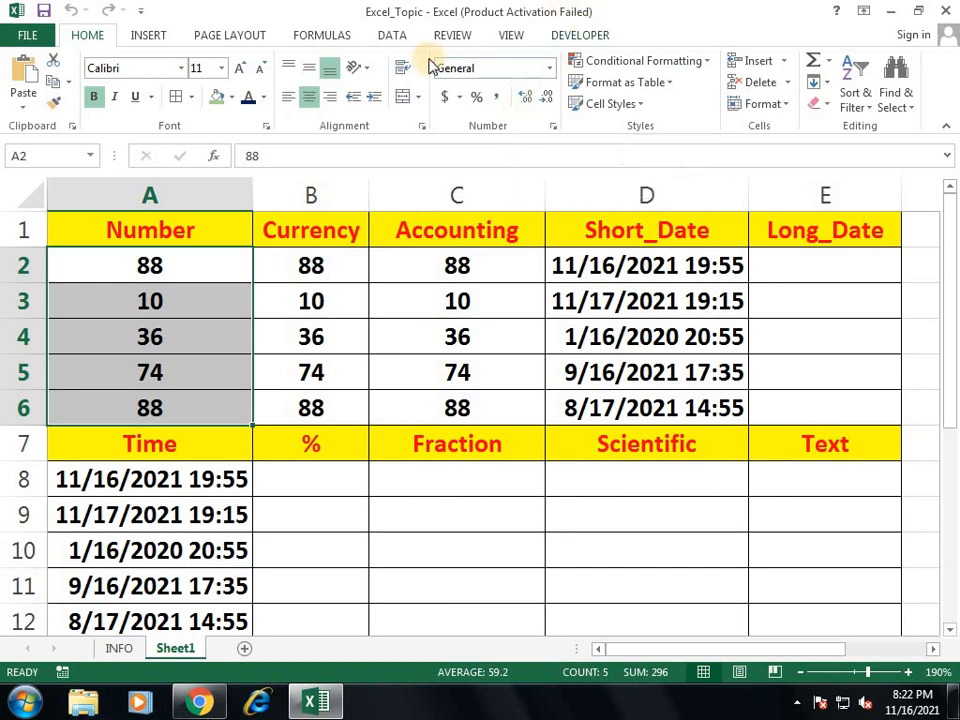
pyautogui.click(550, 70)
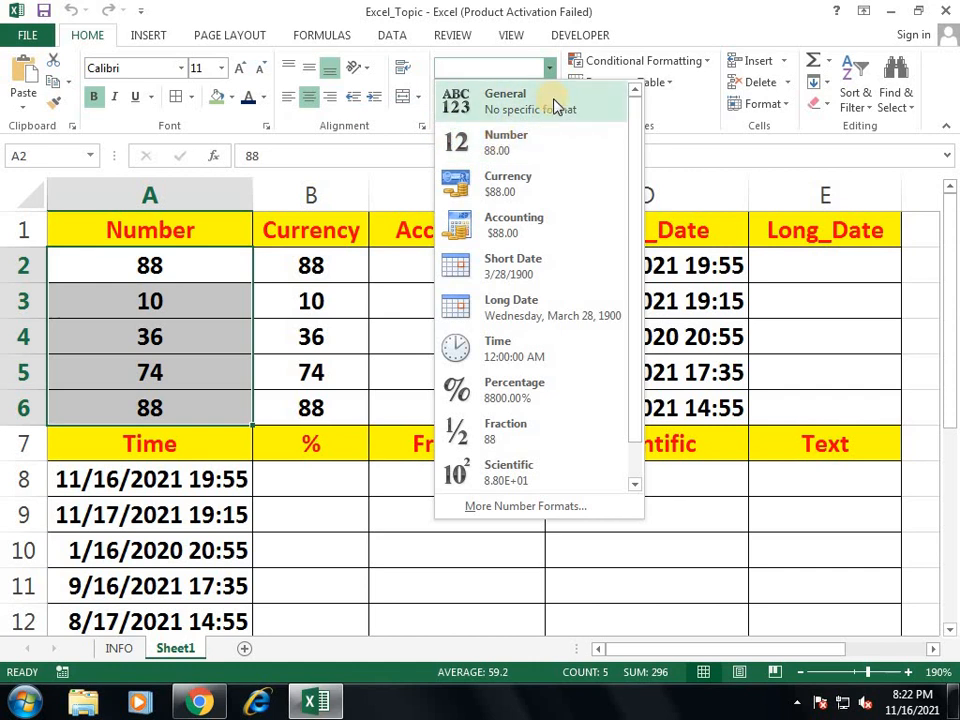
pyautogui.click(530, 147)
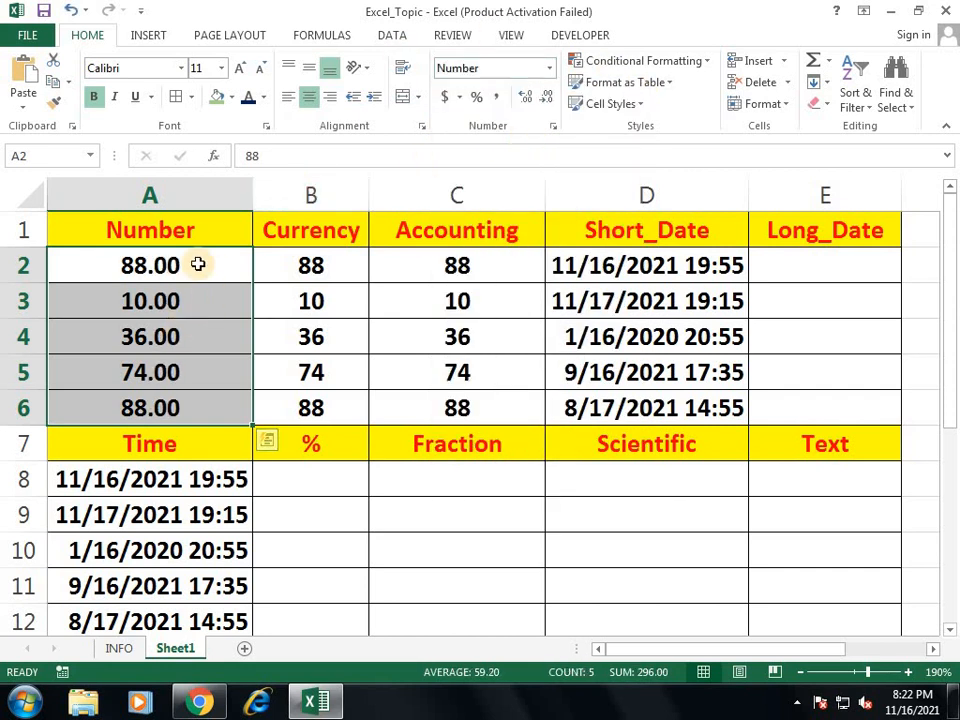
pyautogui.moveTo(199, 264); pyautogui.dragTo(197, 404)
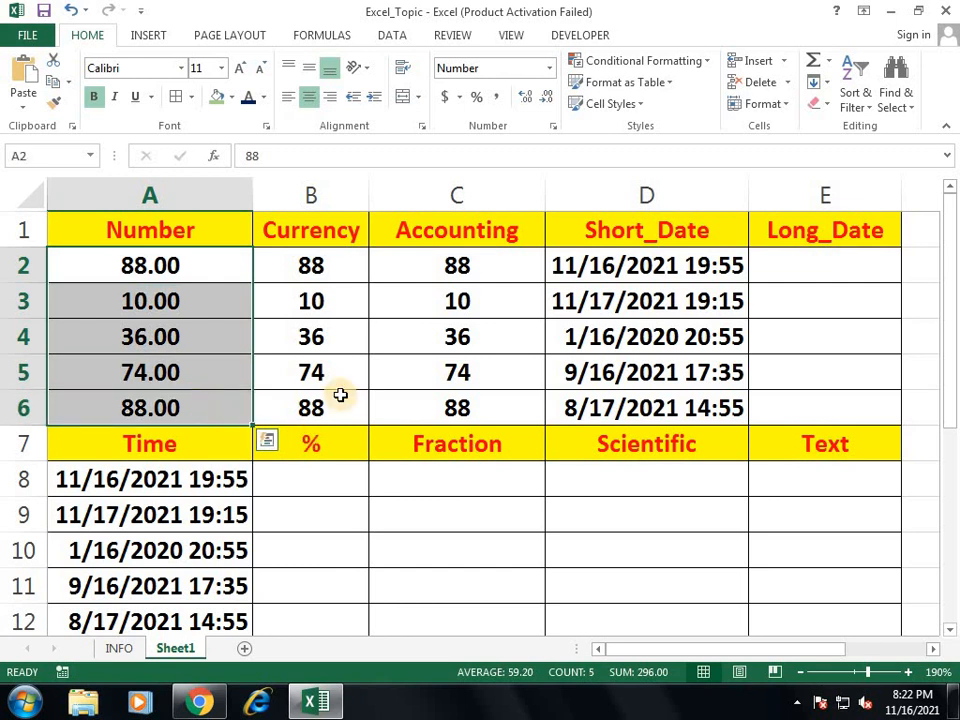
pyautogui.click(784, 265)
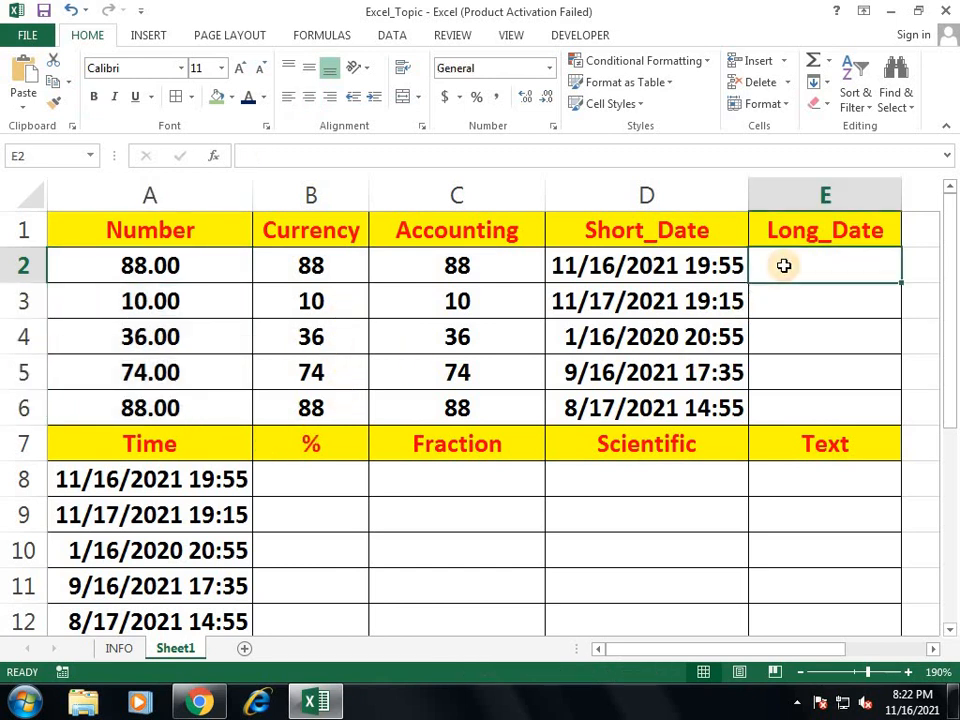
pyautogui.write('=LKEN')
pyautogui.press('Tab')
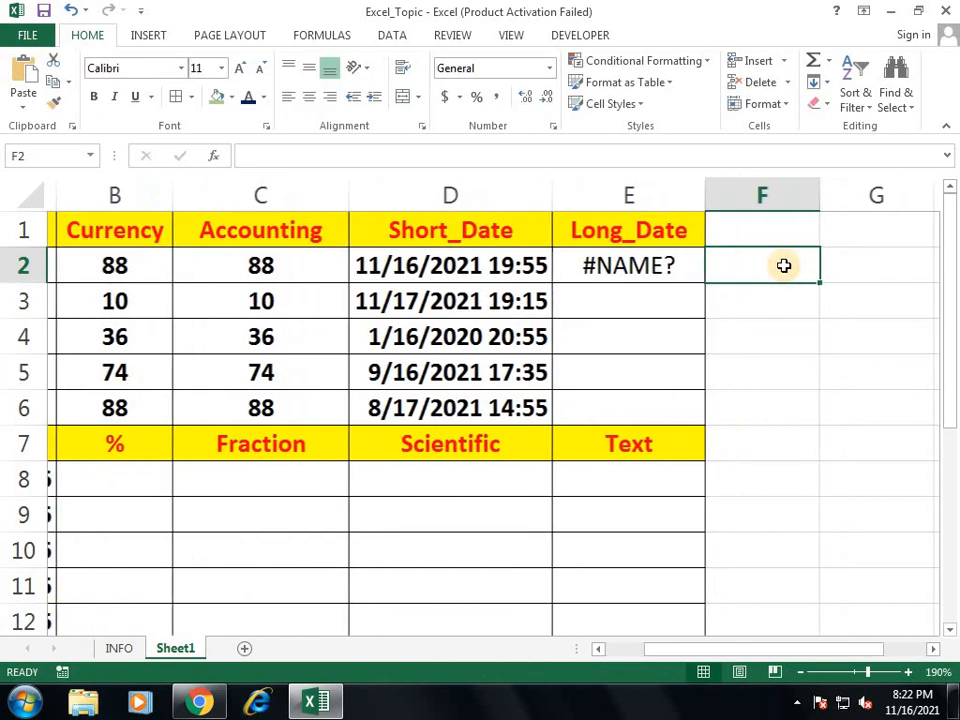
pyautogui.press('Left')
pyautogui.write('=LEN(')
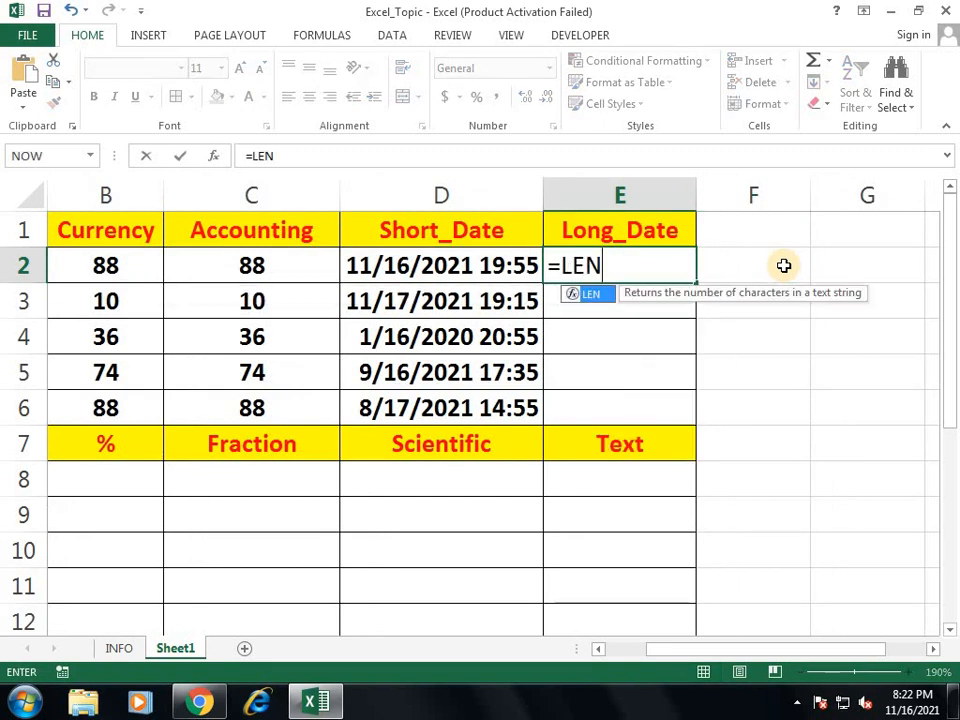
pyautogui.press('Left')
pyautogui.press('Left')
pyautogui.press('Left')
pyautogui.press('Left')
pyautogui.press('Return')
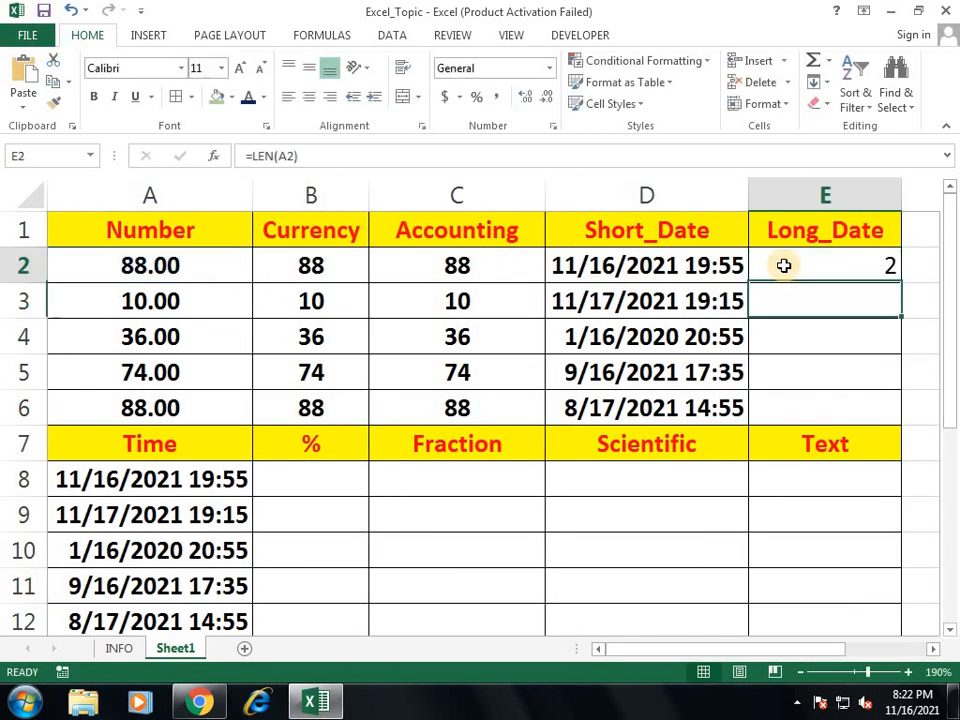
pyautogui.press('Up')
pyautogui.press('Delete')
pyautogui.press('Left')
pyautogui.press('Left')
pyautogui.press('Left')
pyautogui.press('Left')
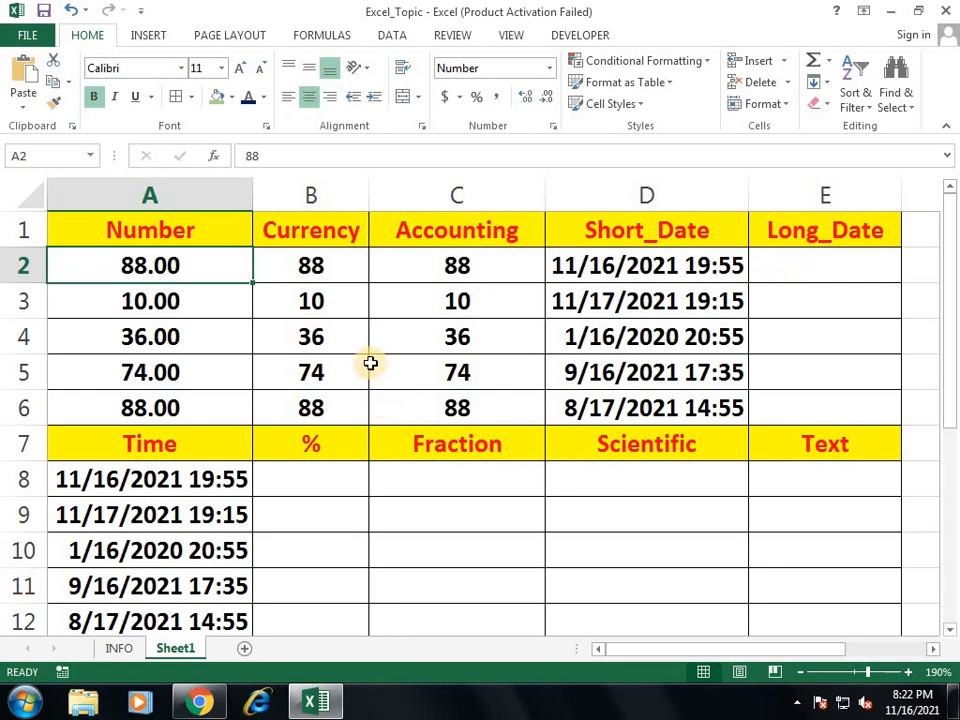
# Step: Apply Currency format to B2:B6 ($88.00, $10.00, $36.00…) and dismiss the colour-scheme prompt
pyautogui.moveTo(334, 264); pyautogui.dragTo(332, 404)
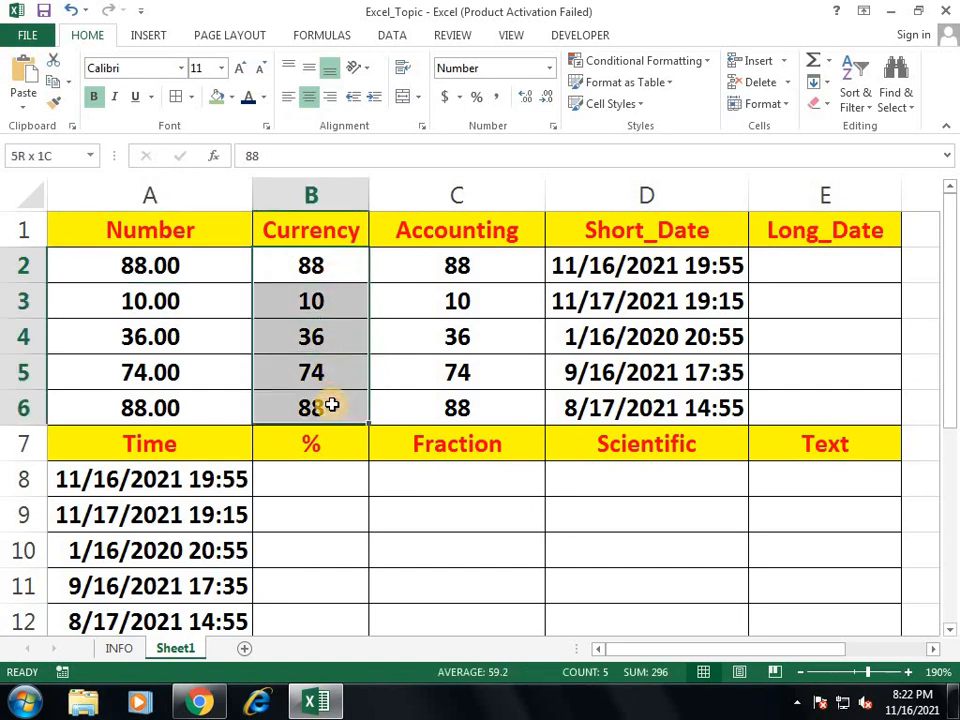
pyautogui.click(548, 68)
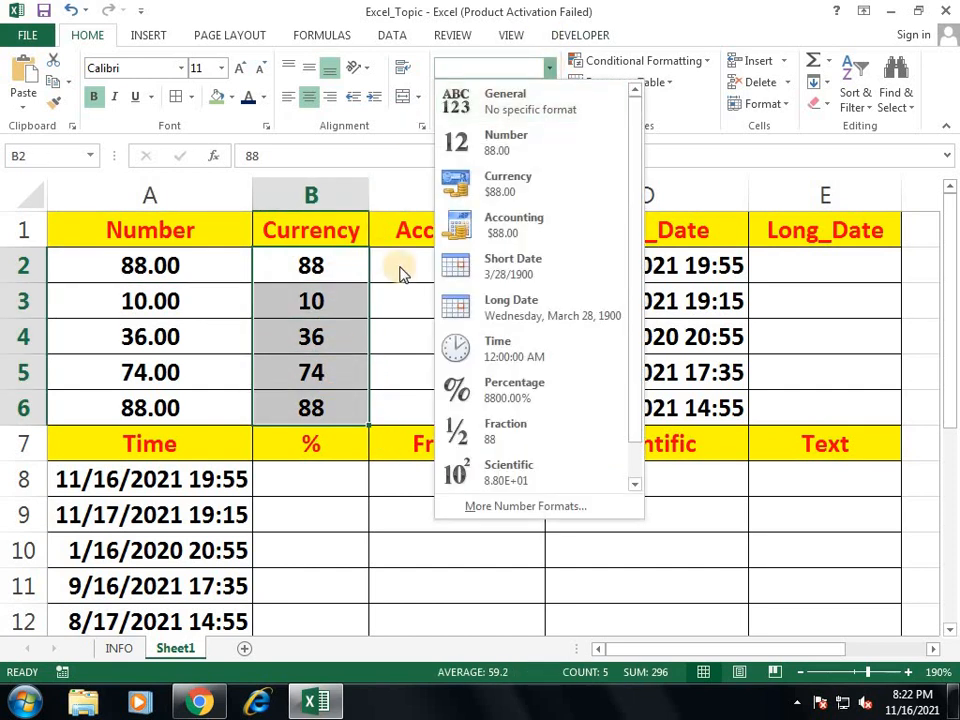
pyautogui.click(508, 185)
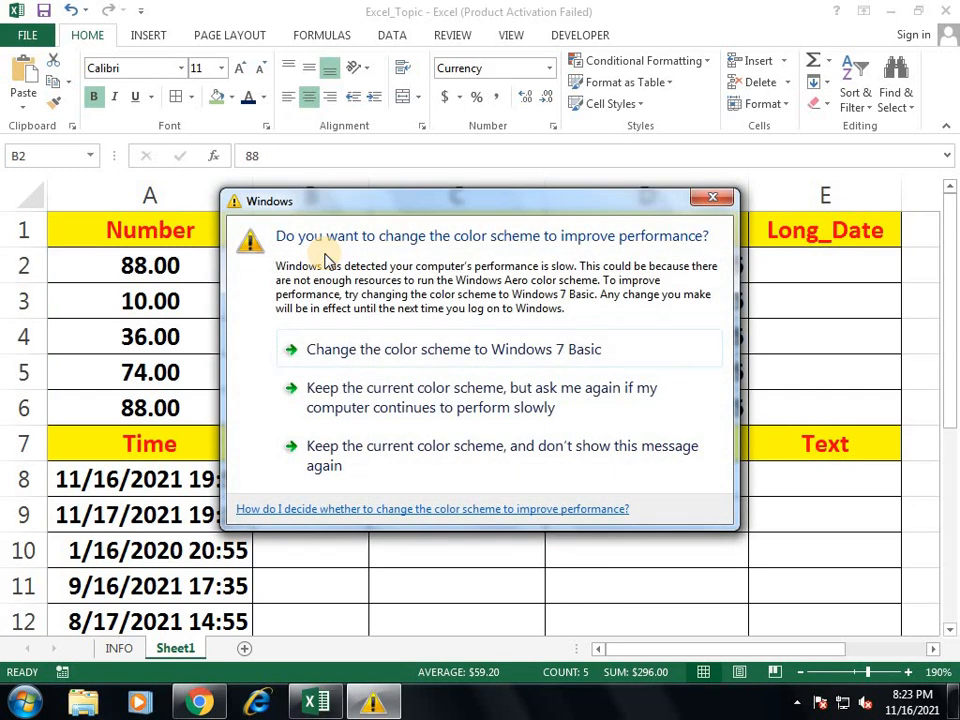
pyautogui.click(712, 197)
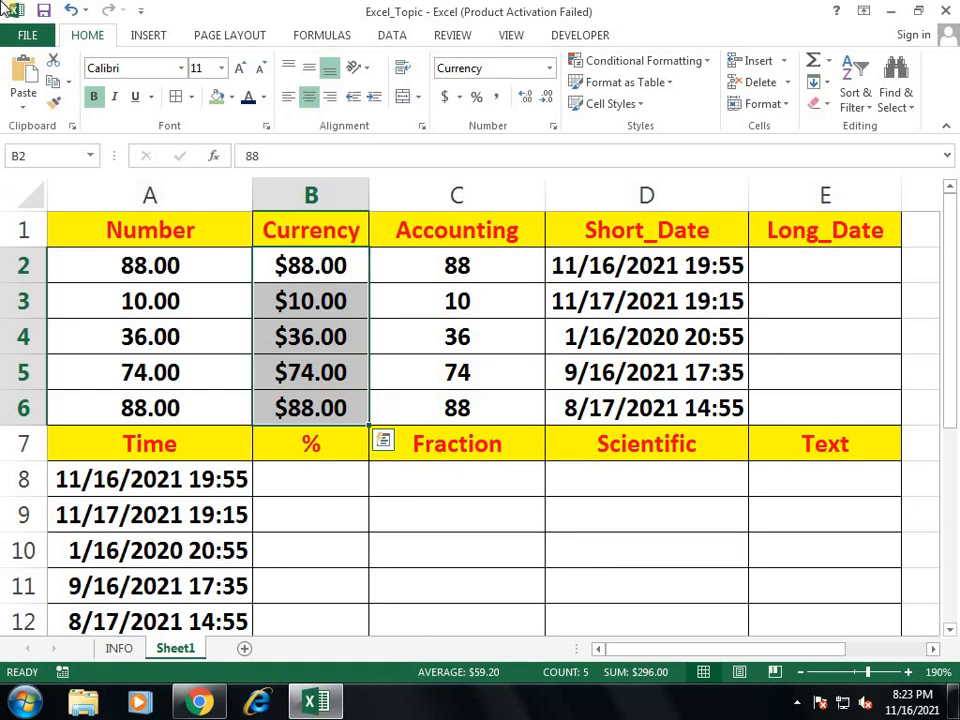
# Step: Apply Accounting format to C2:C6, showing $ 88.00, $ 10.00 etc., and widen column C
pyautogui.moveTo(480, 264); pyautogui.dragTo(471, 413)
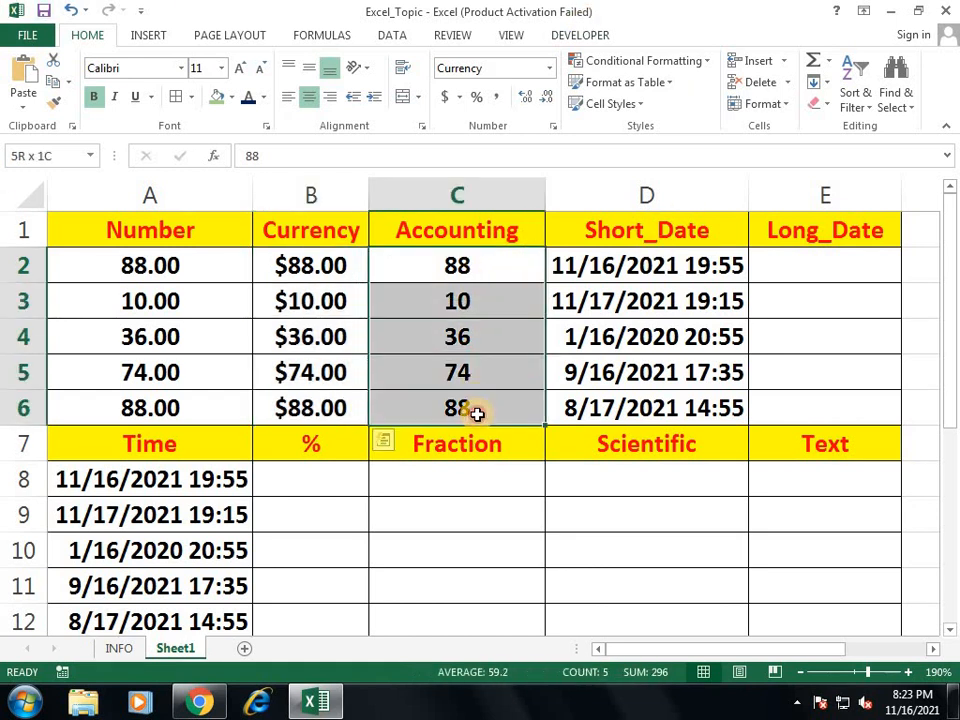
pyautogui.click(549, 69)
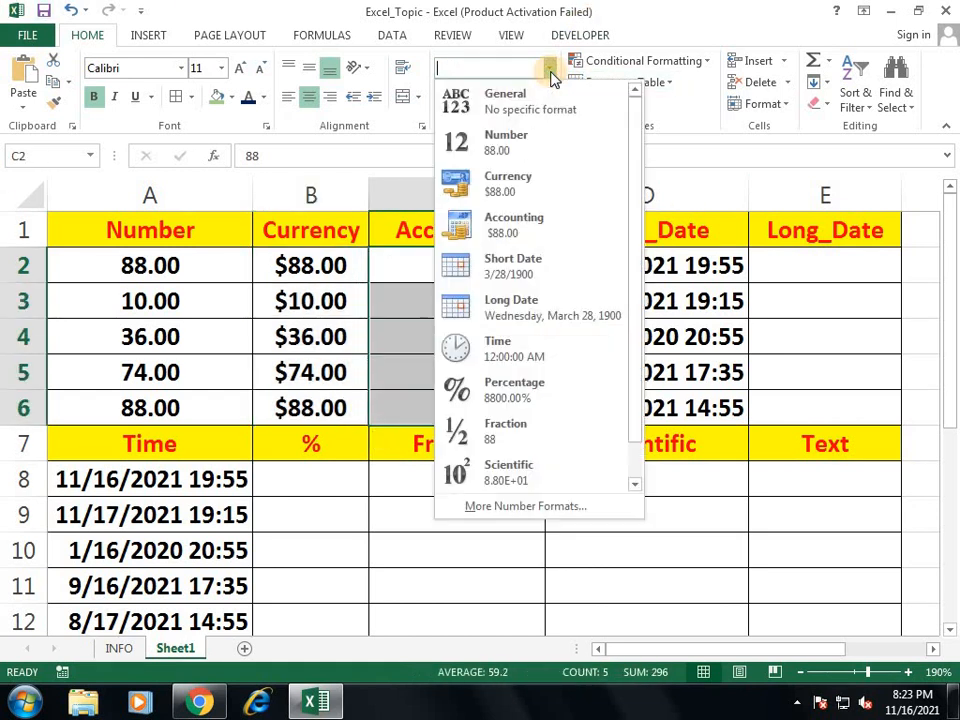
pyautogui.click(535, 234)
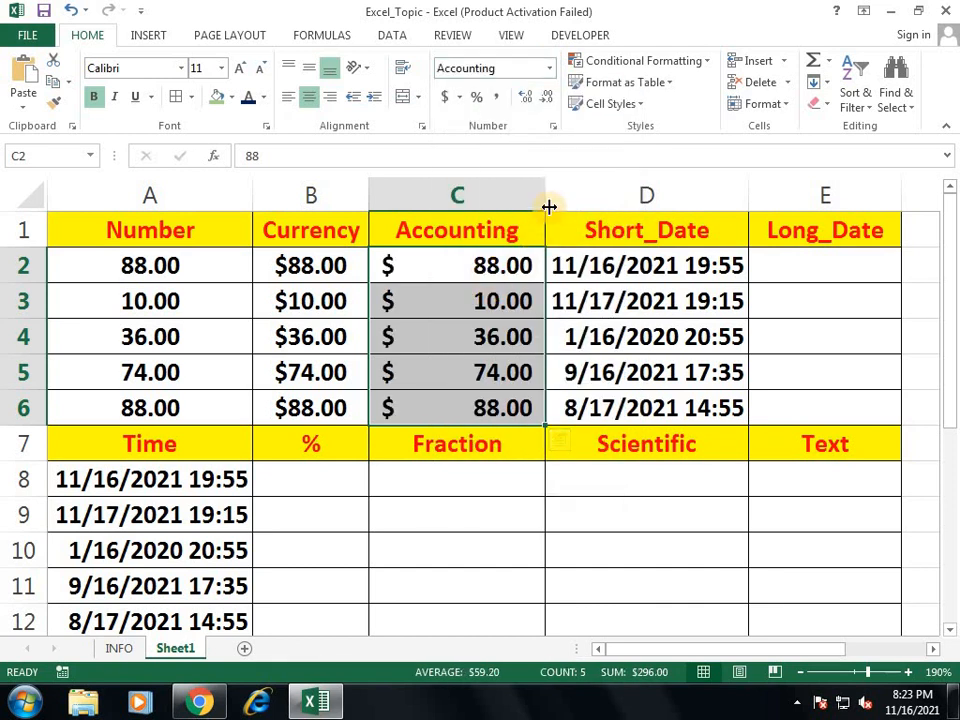
pyautogui.moveTo(547, 206); pyautogui.dragTo(624, 204)
pyautogui.moveTo(495, 267); pyautogui.dragTo(495, 407)
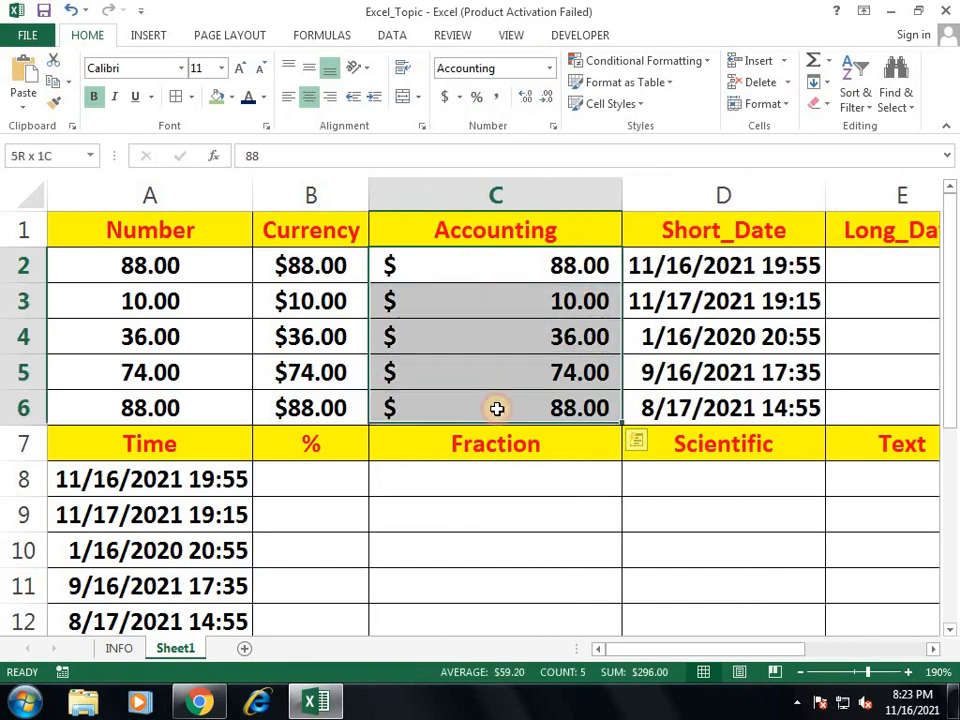
pyautogui.moveTo(426, 259); pyautogui.dragTo(332, 407)
pyautogui.moveTo(330, 258); pyautogui.dragTo(318, 401)
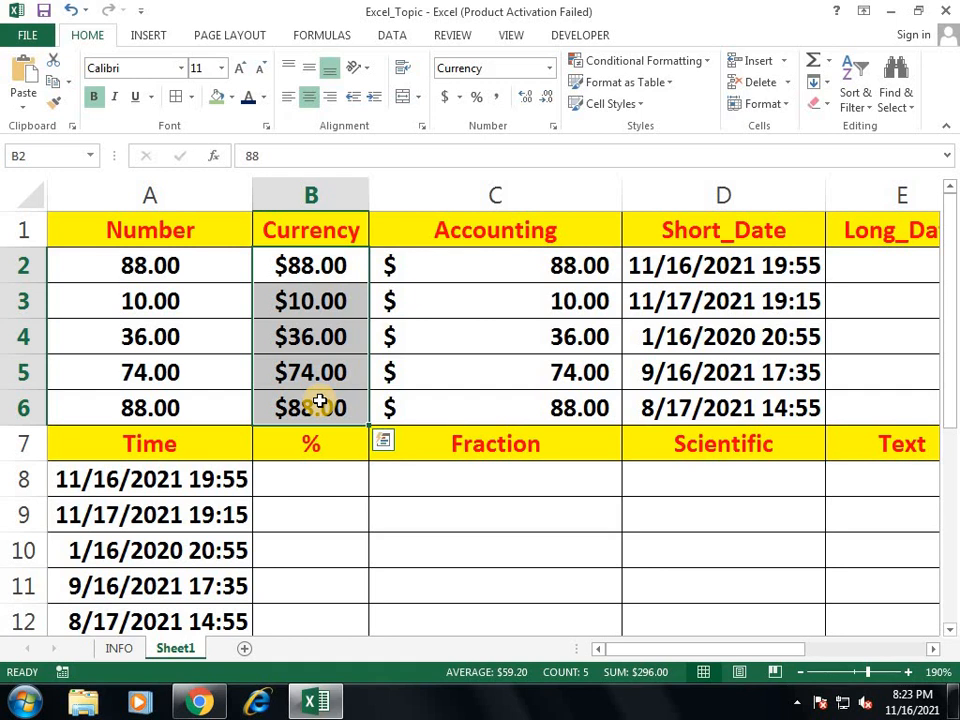
# Step: Apply Short Date format to D2:D6, reading 11/16/2021 through 8/17/2021
pyautogui.press('Right')
pyautogui.press('Right')
pyautogui.press('Right')
pyautogui.press('Left')
pyautogui.hotkey('shift', 'Down')
pyautogui.hotkey('shift', 'Down')
pyautogui.hotkey('shift', 'Down')
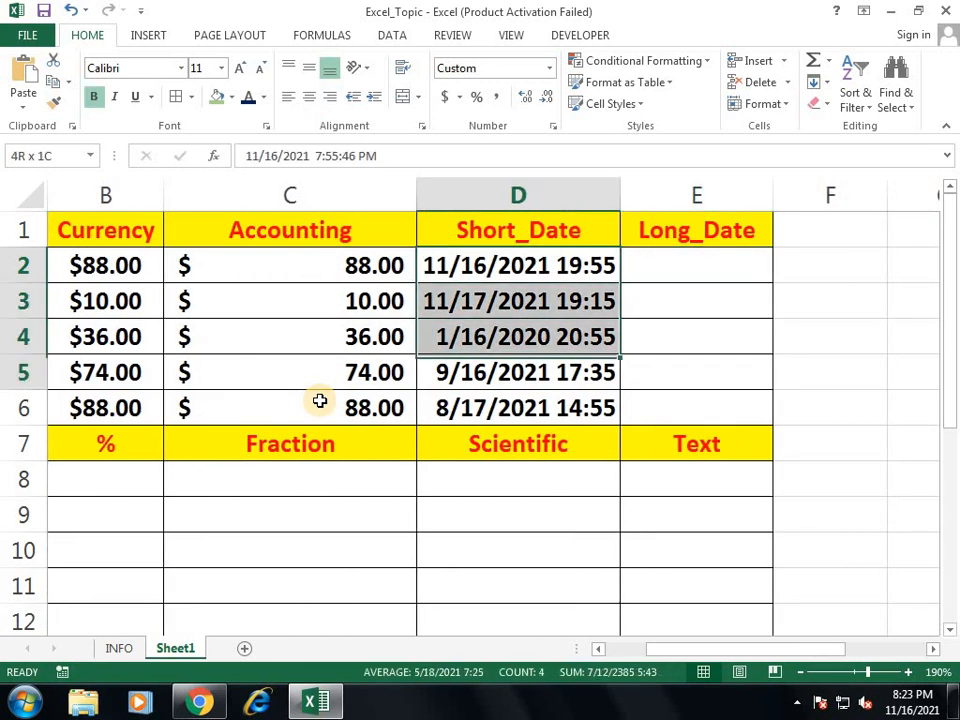
pyautogui.hotkey('shift', 'Down')
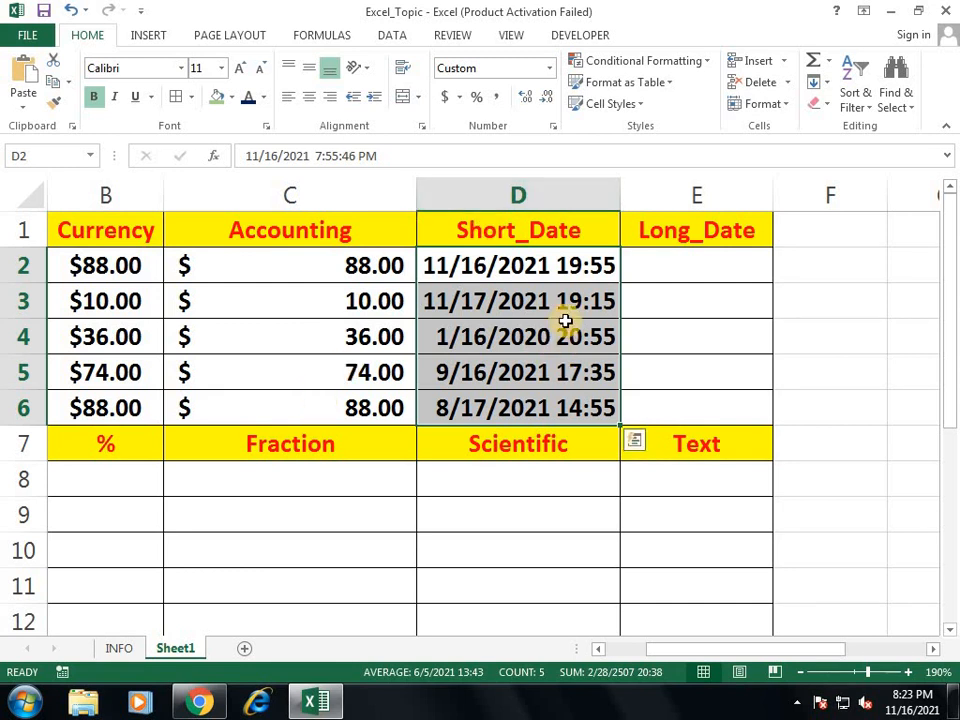
pyautogui.click(549, 70)
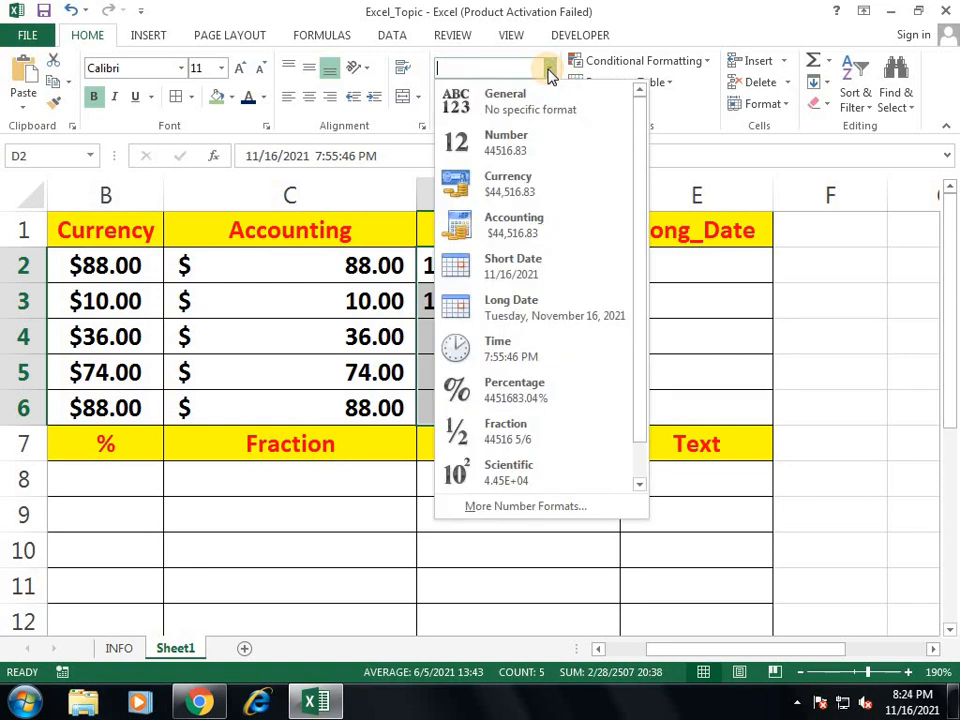
pyautogui.click(585, 281)
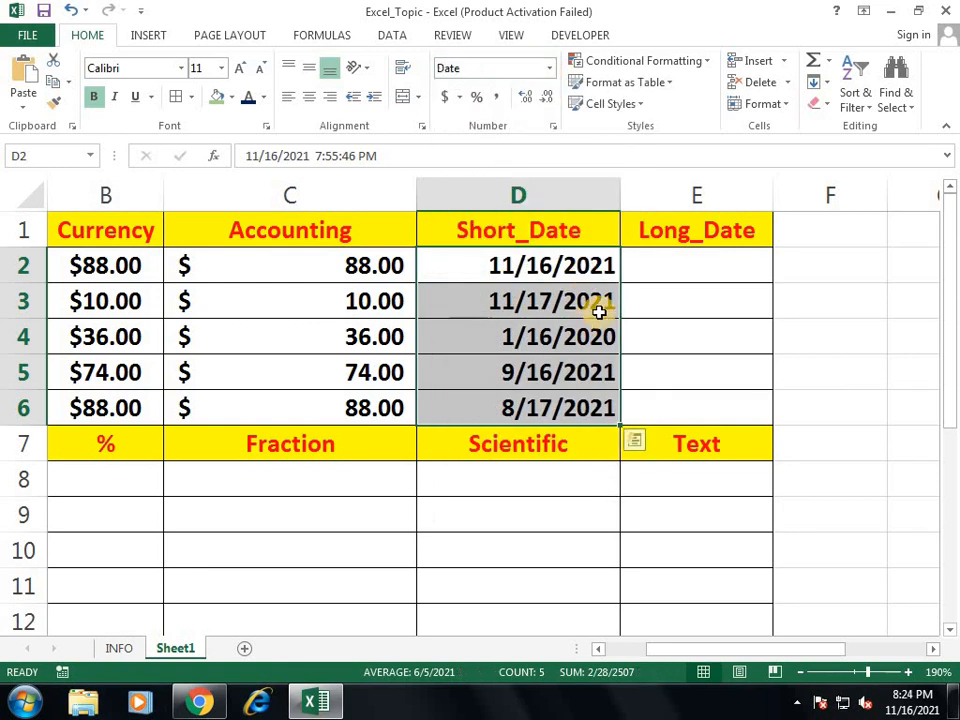
pyautogui.moveTo(576, 272); pyautogui.dragTo(574, 401)
pyautogui.click(590, 476)
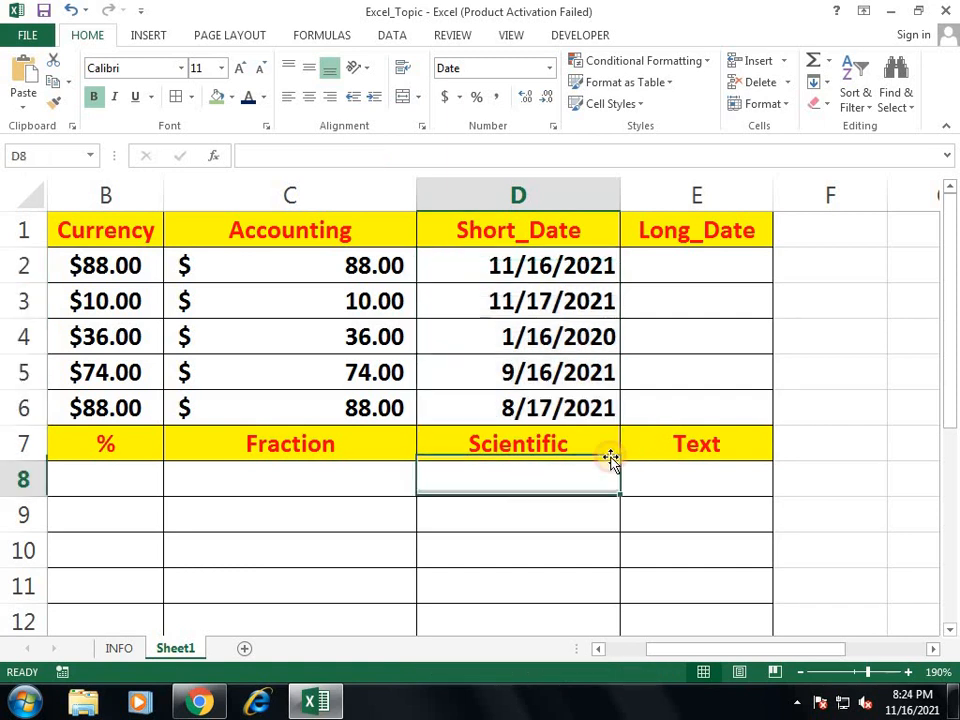
# Step: Copy the date-time values from A8:A12 into the Long_Date cells E2:E6
pyautogui.moveTo(561, 264); pyautogui.dragTo(568, 407)
pyautogui.press('Left')
pyautogui.press('Left')
pyautogui.press('Left')
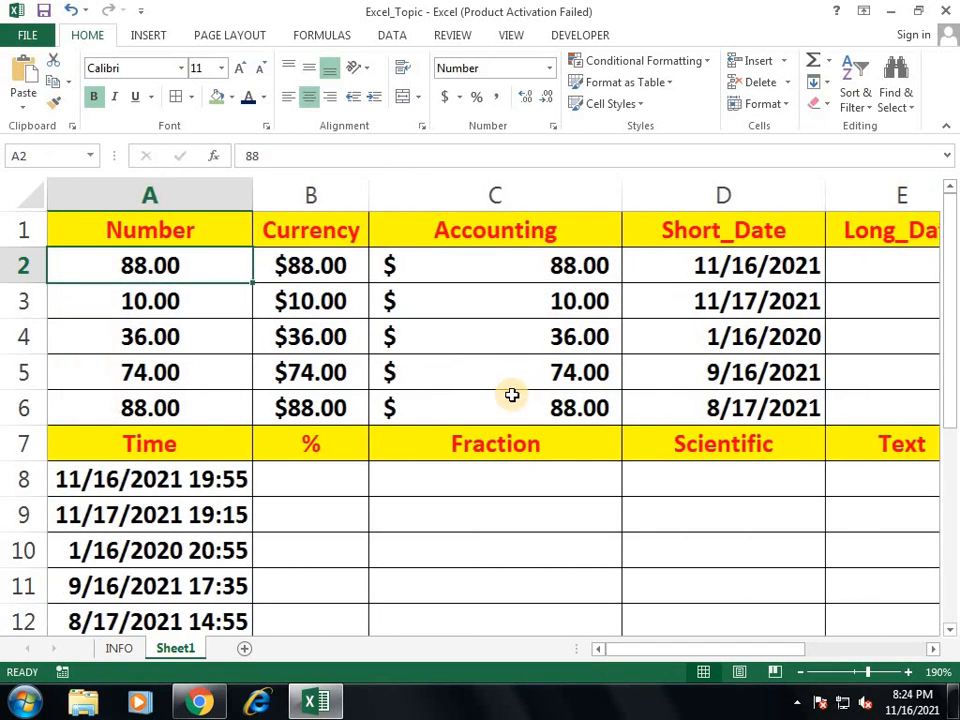
pyautogui.press('Down')
pyautogui.press('Down')
pyautogui.press('Down')
pyautogui.press('Down')
pyautogui.press('Down')
pyautogui.press('Down')
pyautogui.hotkey('ctrl', 'shift', 'Down')
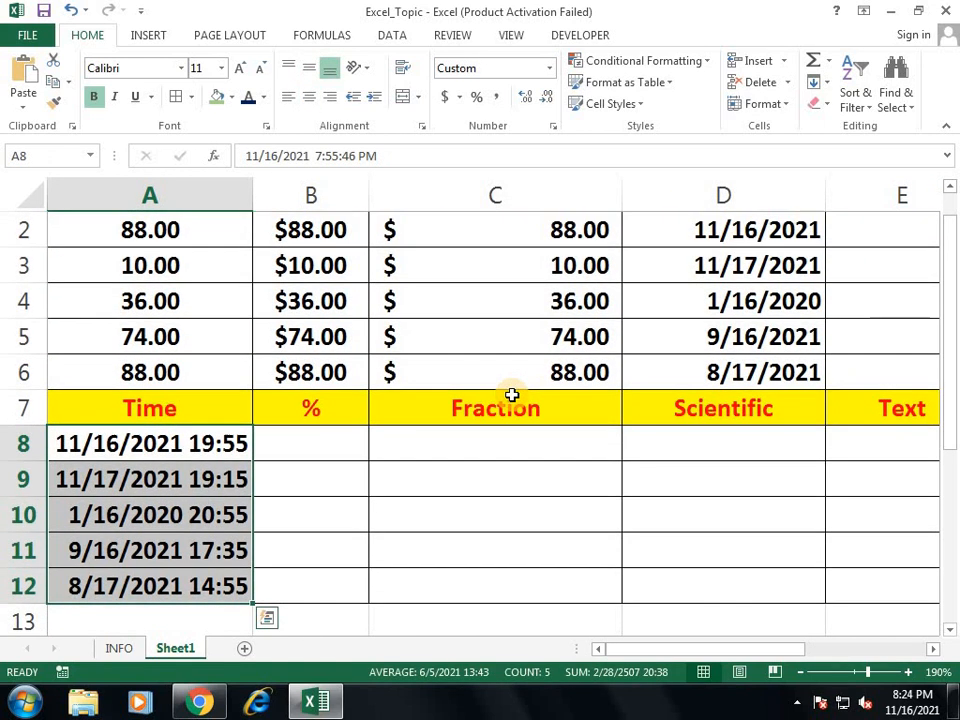
pyautogui.hotkey('ctrl', 'c')
pyautogui.hotkey('ctrl', 'Up')
pyautogui.press('Right')
pyautogui.press('Right')
pyautogui.press('Right')
pyautogui.press('Right')
pyautogui.press('Down')
pyautogui.press('Right')
pyautogui.press('Right')
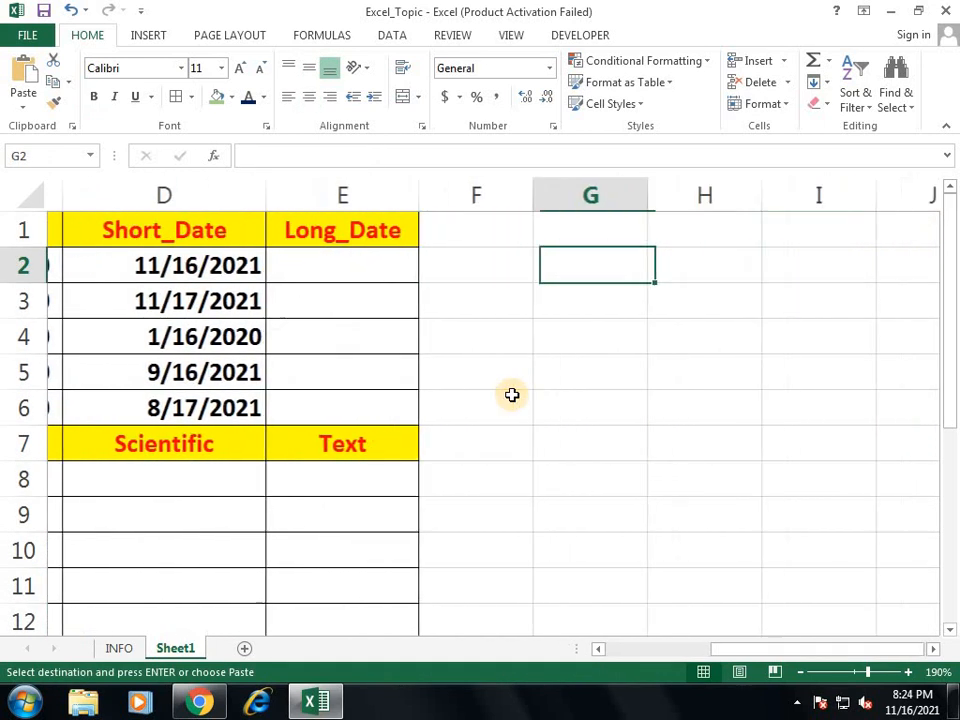
pyautogui.press('Left')
pyautogui.press('Left')
pyautogui.hotkey('ctrl', 'v')
# Step: Apply Long Date format to E2:E6 and widen column E to fit
pyautogui.doubleClick(403, 197)
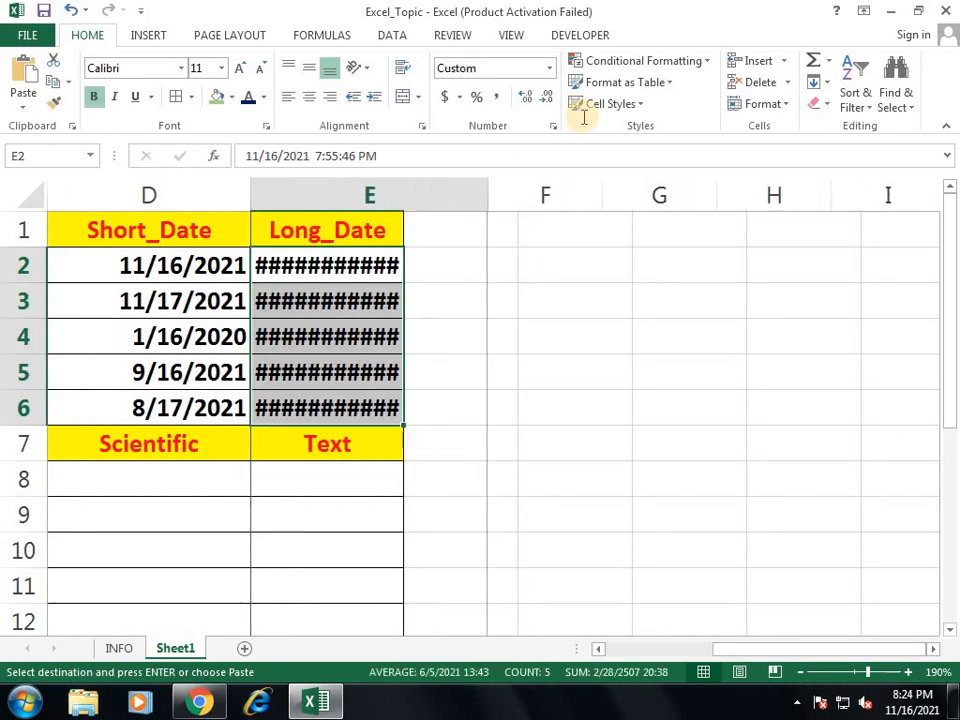
pyautogui.click(549, 68)
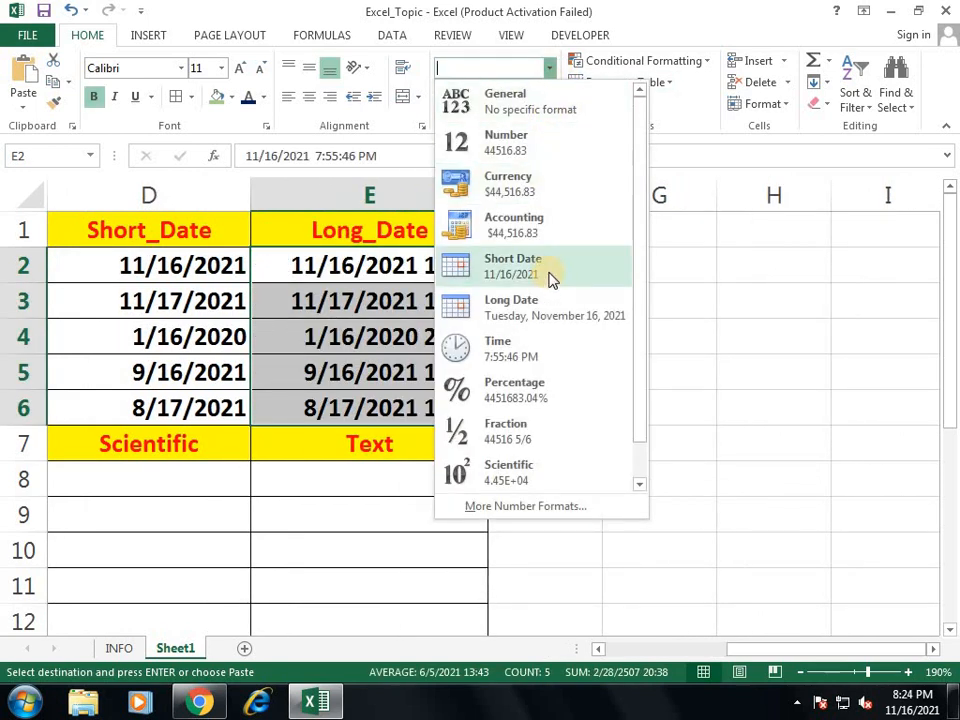
pyautogui.click(476, 309)
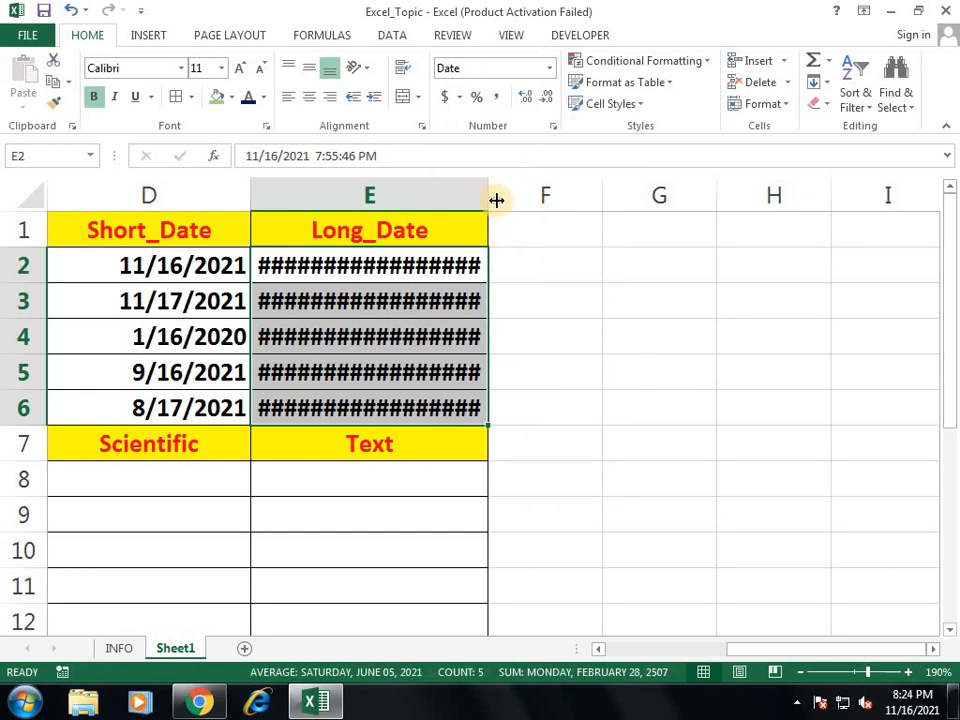
pyautogui.moveTo(496, 200); pyautogui.dragTo(675, 199)
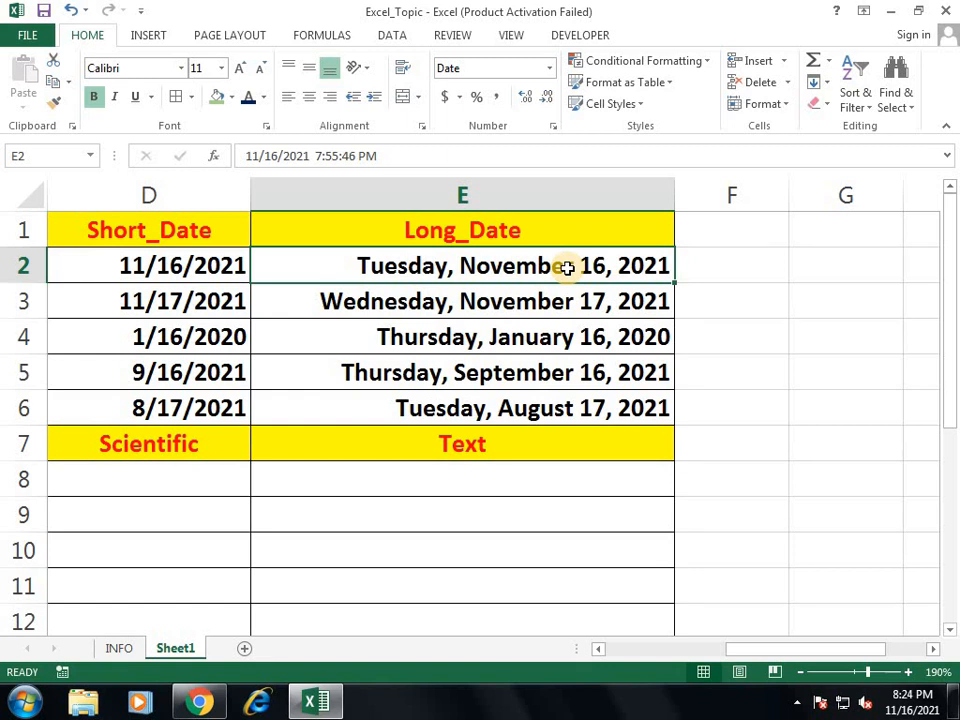
# Step: Apply Time format to A8:A12 so they read 7:55:46 PM through 2:55:46 PM
pyautogui.hotkey('ctrl', 'Left')
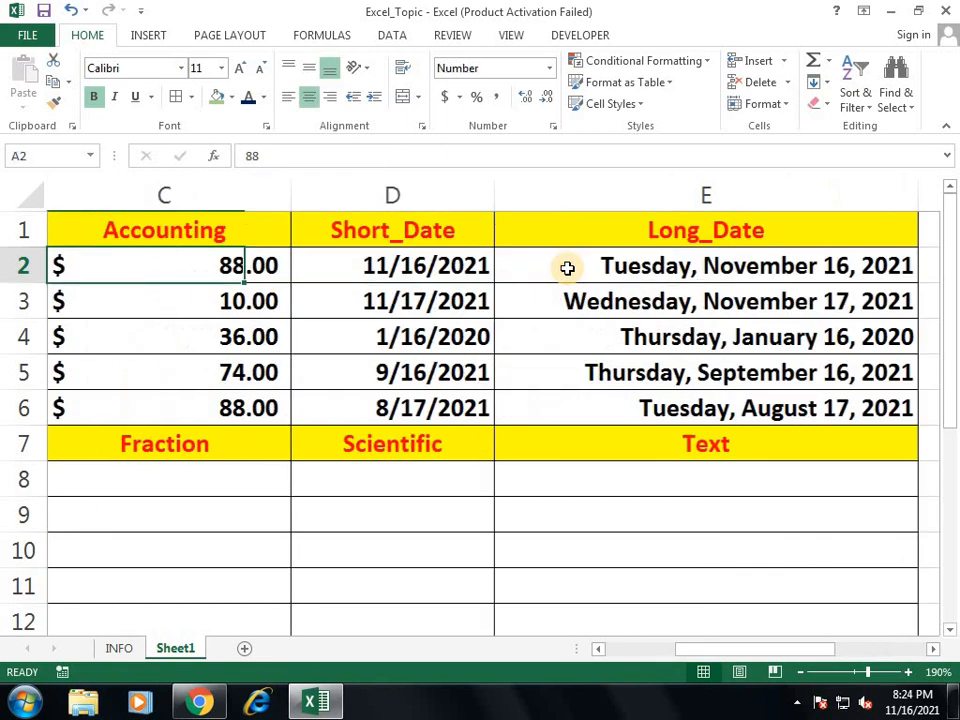
pyautogui.hotkey('ctrl', 'Down')
pyautogui.press('Down')
pyautogui.press('Down')
pyautogui.press('Down')
pyautogui.press('Up')
pyautogui.press('Up')
pyautogui.press('Up')
pyautogui.press('Up')
pyautogui.press('Up')
pyautogui.press('Up')
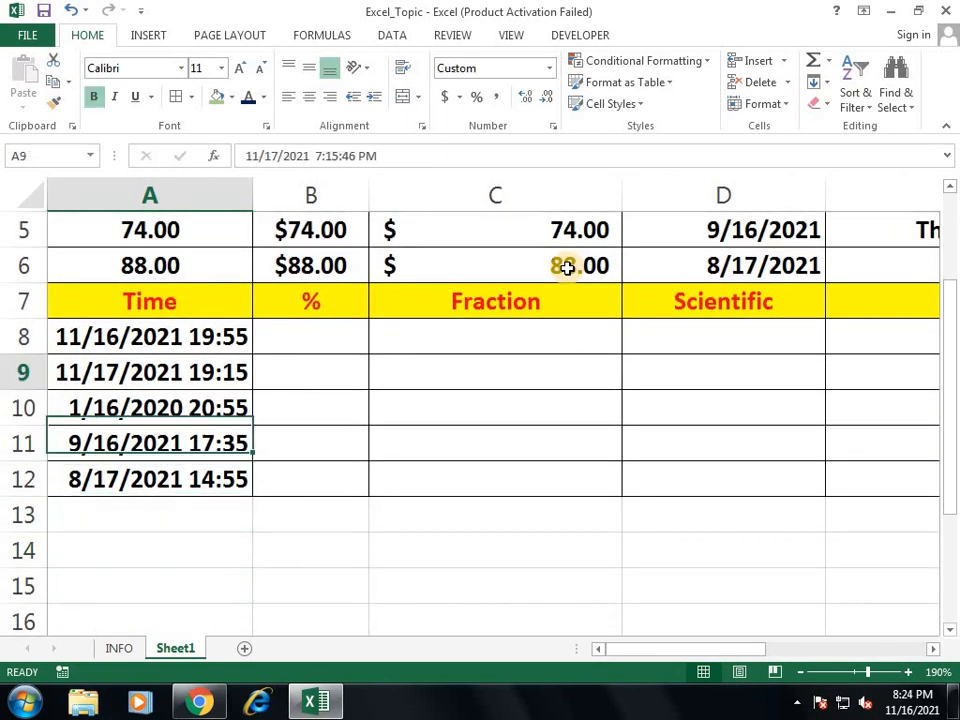
pyautogui.press('Up')
pyautogui.press('Up')
pyautogui.press('Down')
pyautogui.hotkey('ctrl', 'shift', 'Down')
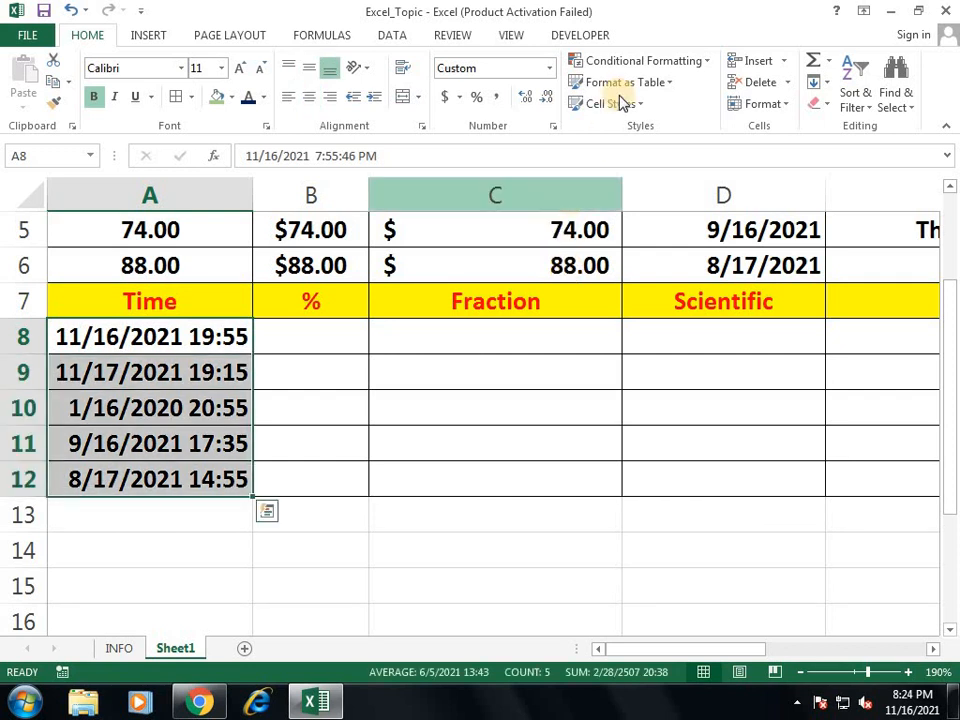
pyautogui.click(549, 68)
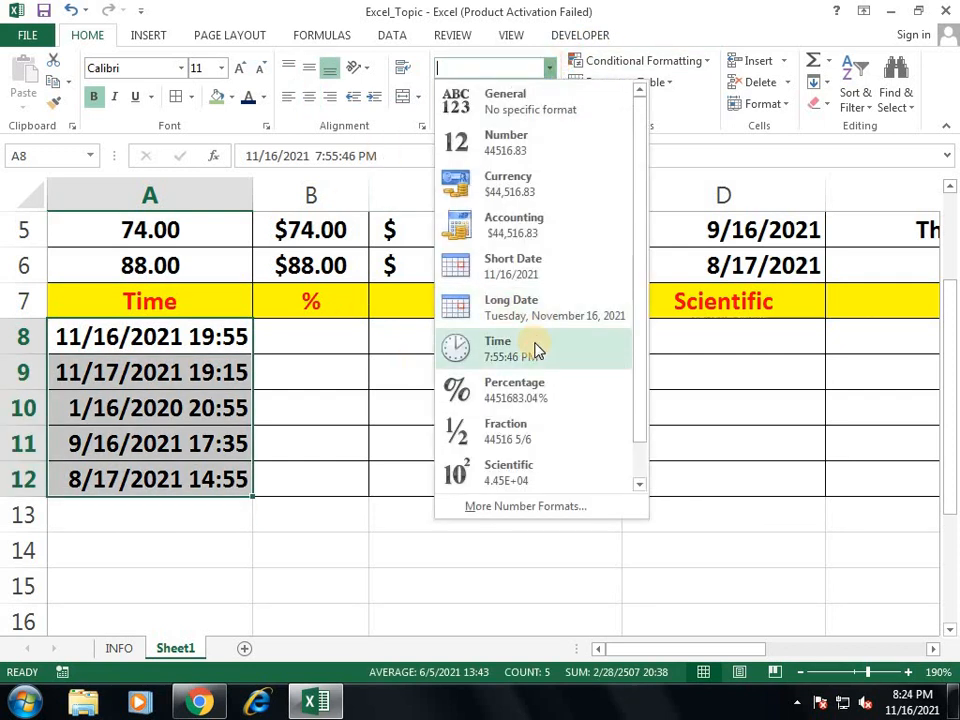
pyautogui.click(536, 349)
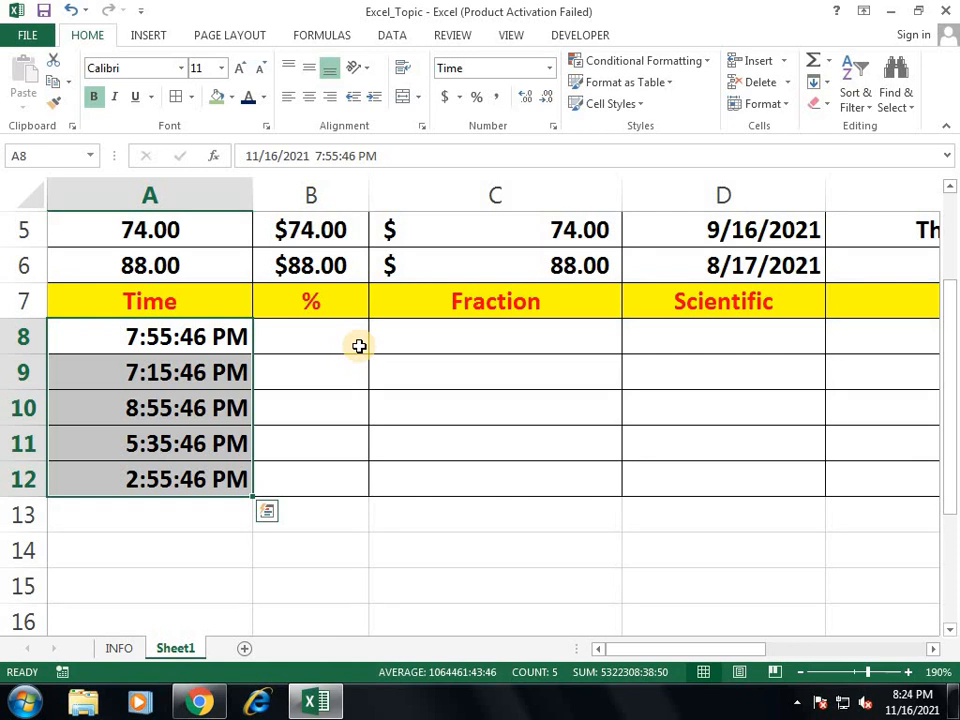
pyautogui.click(359, 345)
pyautogui.write('=NOW')
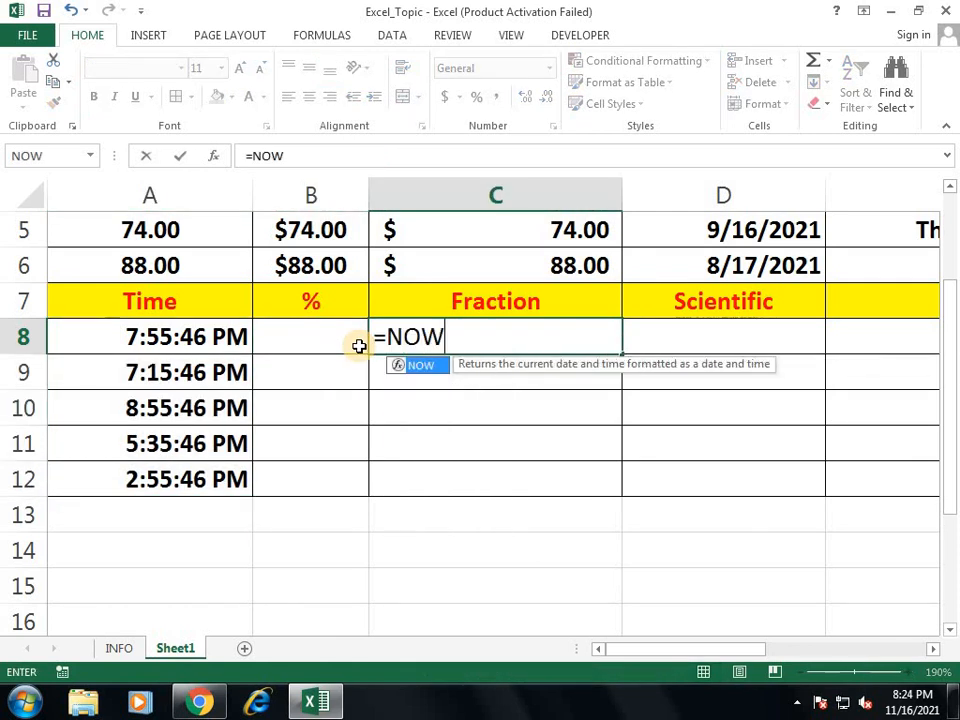
pyautogui.write('()')
pyautogui.press('Return')
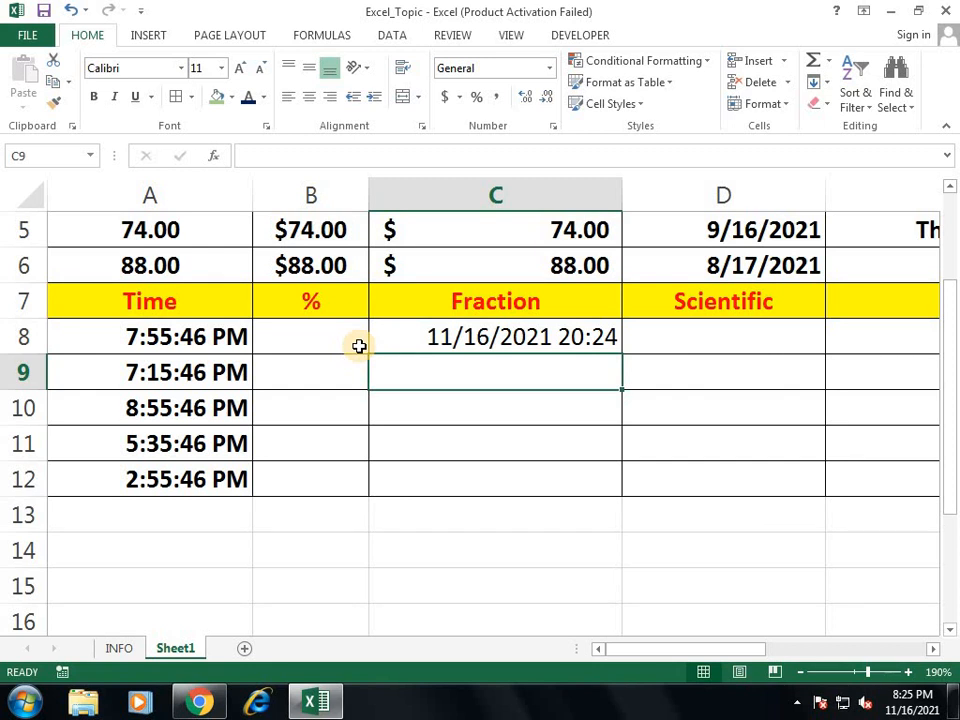
pyautogui.press('Up')
pyautogui.press('Delete')
pyautogui.scroll(2, 911, 572)
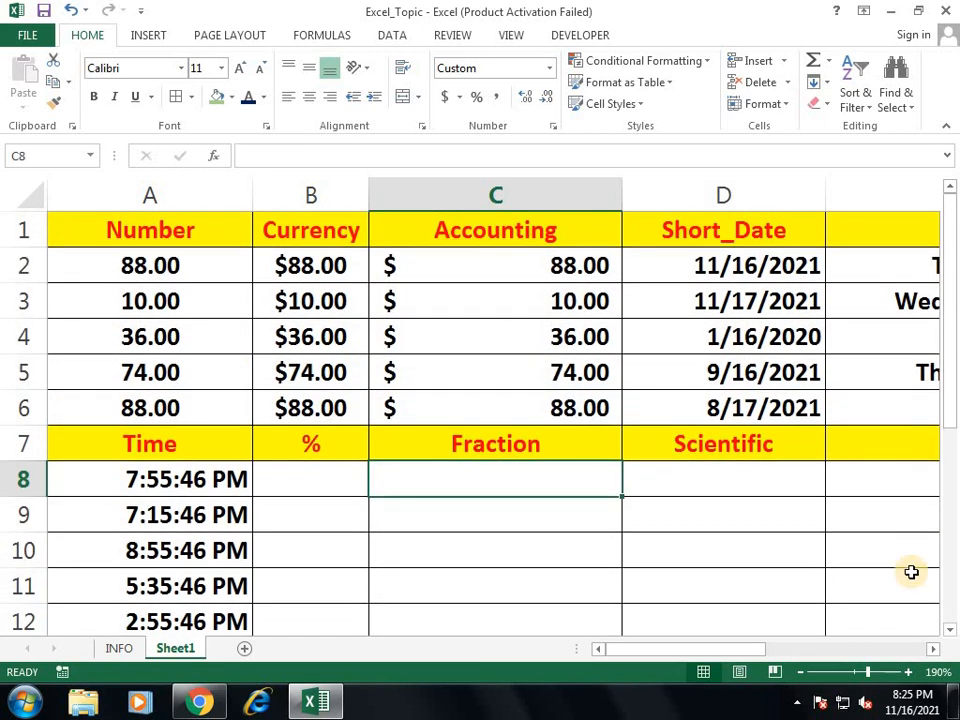
pyautogui.moveTo(867, 672); pyautogui.dragTo(858, 677)
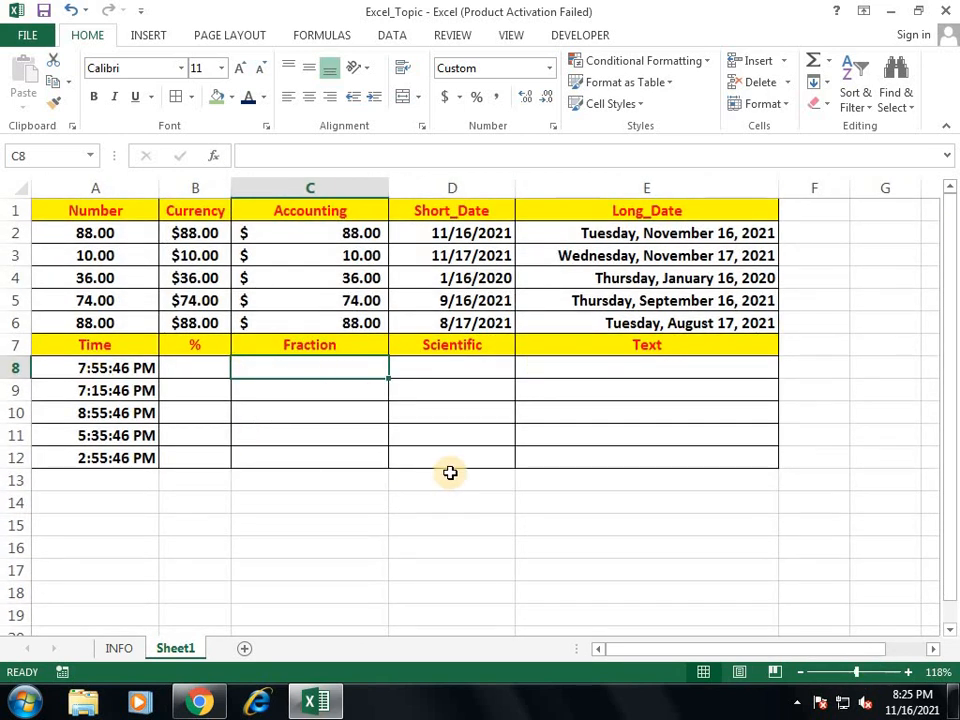
pyautogui.click(217, 369)
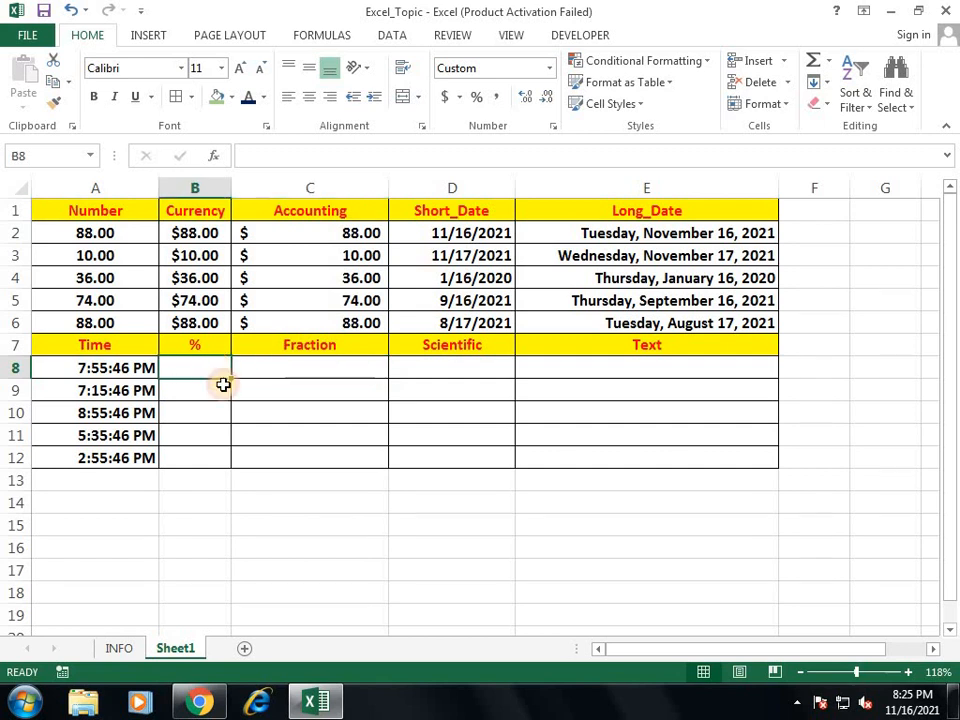
pyautogui.click(866, 672)
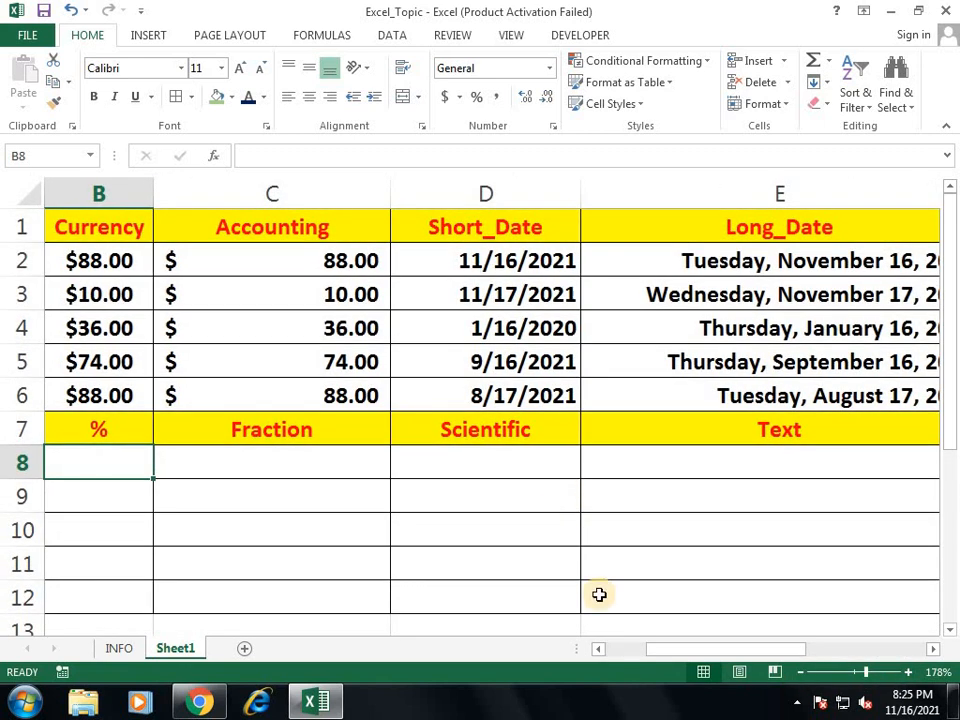
pyautogui.moveTo(756, 651); pyautogui.dragTo(640, 650)
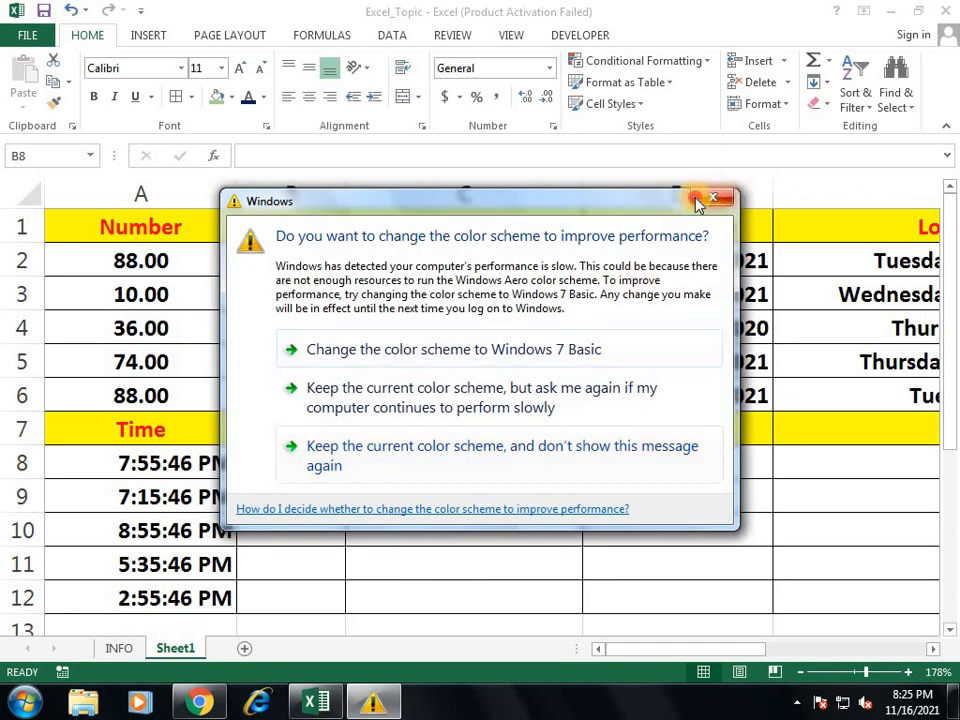
pyautogui.click(705, 198)
pyautogui.click(437, 479)
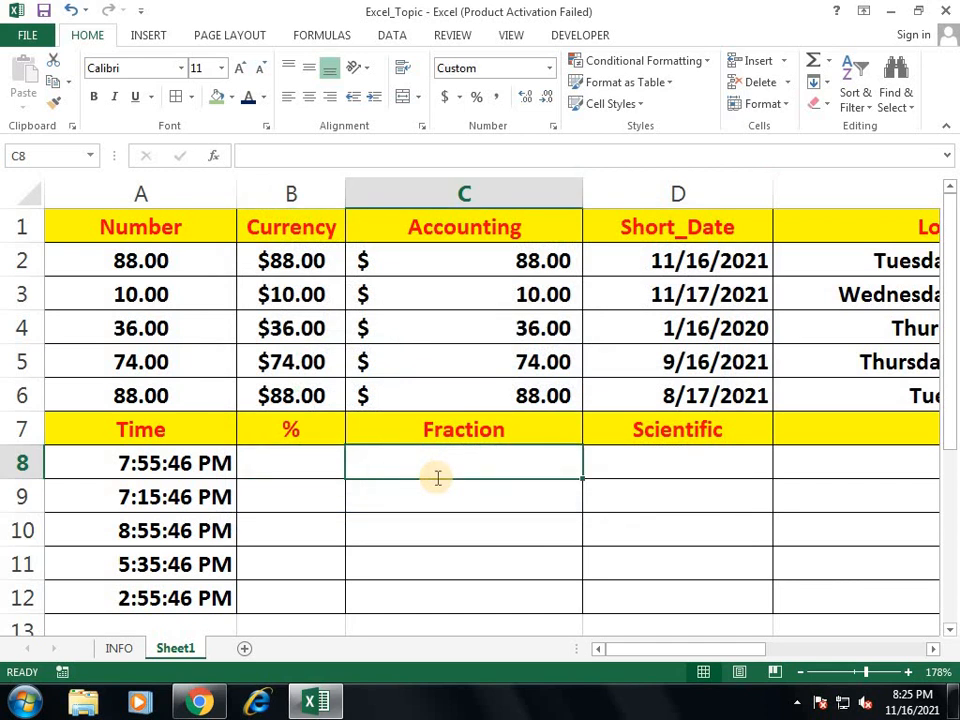
pyautogui.write('12')
pyautogui.hotkey('ctrl', 'Return')
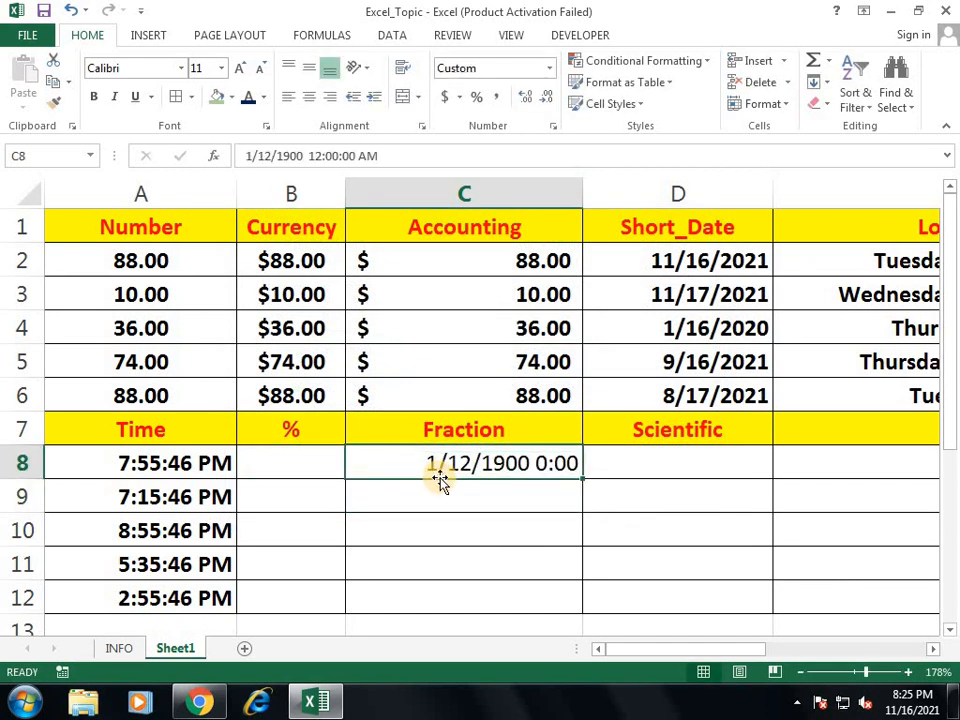
pyautogui.press('Delete')
pyautogui.press('Down')
pyautogui.press('Down')
pyautogui.press('Down')
pyautogui.press('Down')
pyautogui.press('Down')
pyautogui.press('Down')
pyautogui.press('Down')
pyautogui.press('Down')
pyautogui.press('Down')
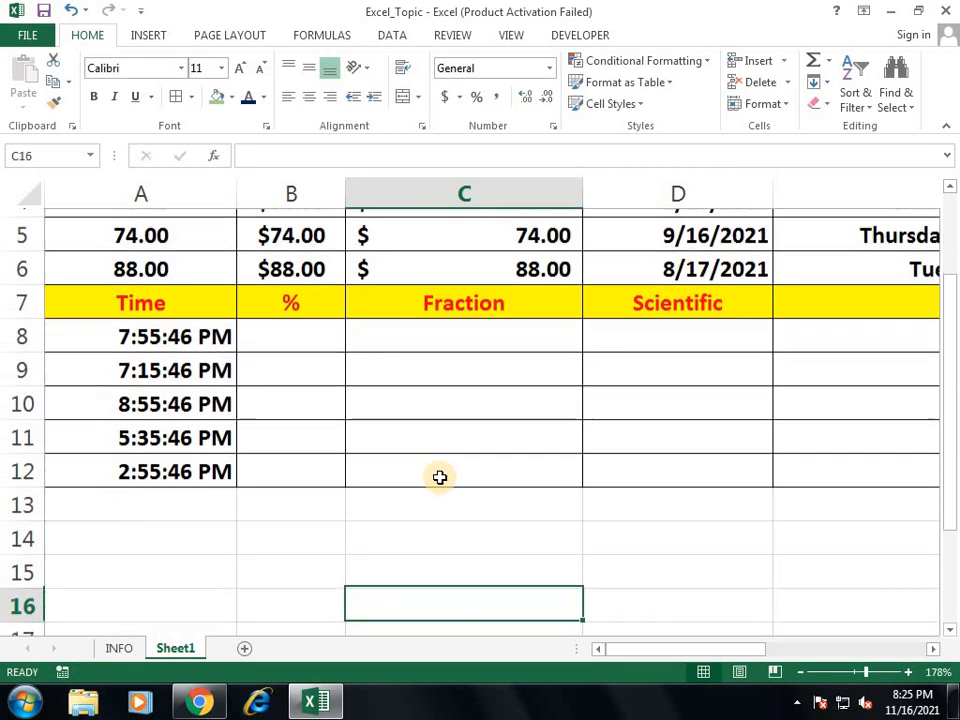
pyautogui.write('12')
pyautogui.press('Tab')
pyautogui.hotkey('shift', 'Tab')
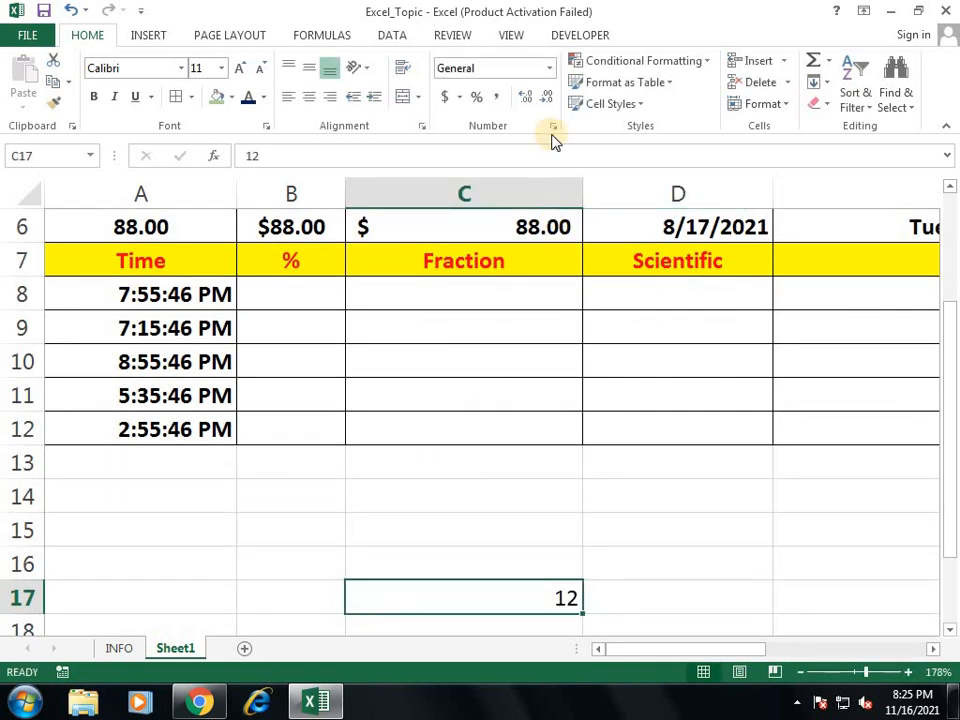
pyautogui.click(547, 68)
pyautogui.click(536, 387)
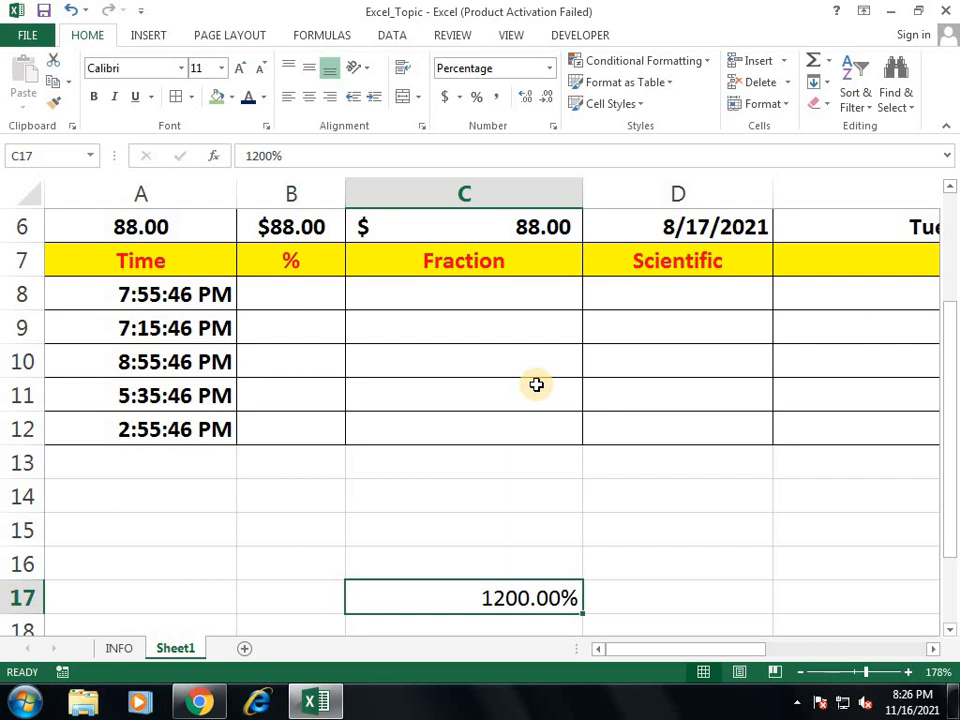
pyautogui.press('Delete')
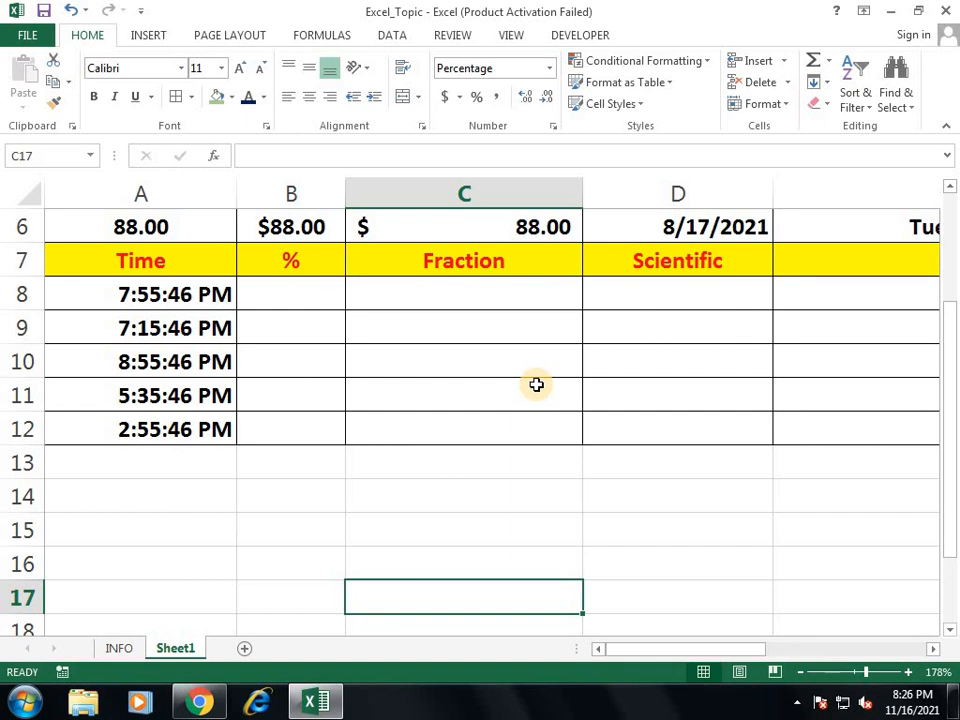
# Step: Enter a 10-digit number in the Scientific cell D8
pyautogui.click(505, 262)
pyautogui.click(674, 290)
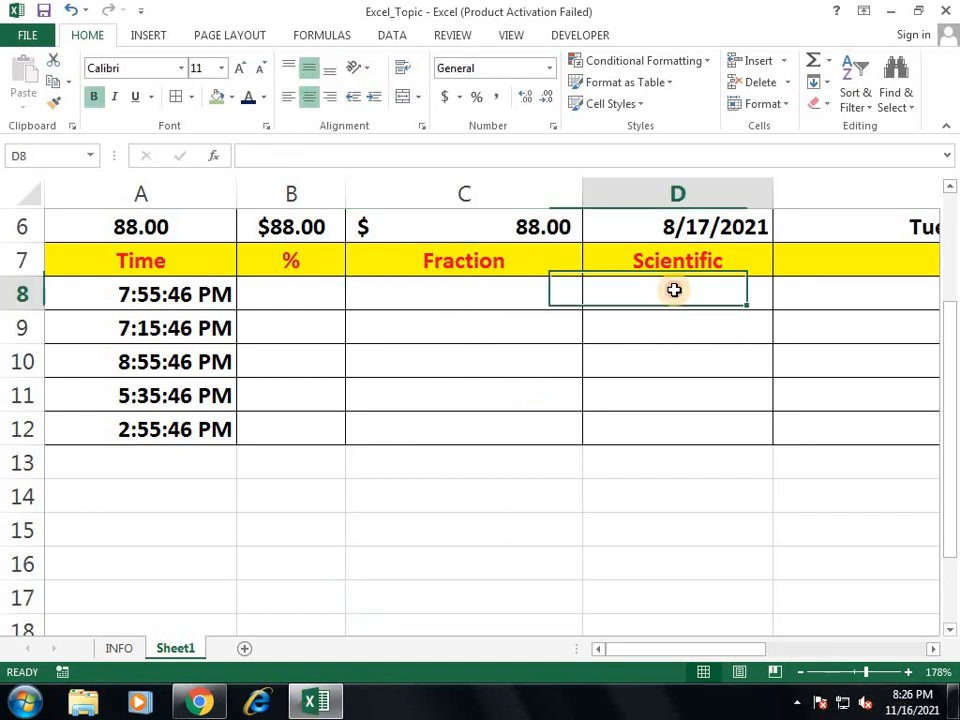
pyautogui.press('Right')
pyautogui.press('Left')
pyautogui.press('Left')
pyautogui.press('Left')
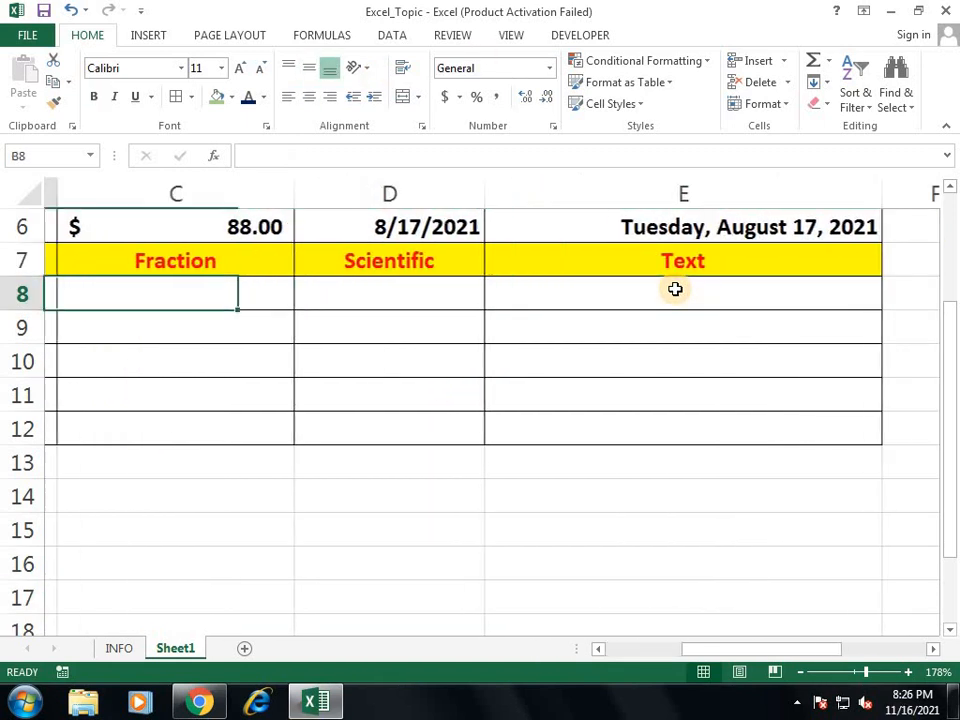
pyautogui.press('Right')
pyautogui.press('Right')
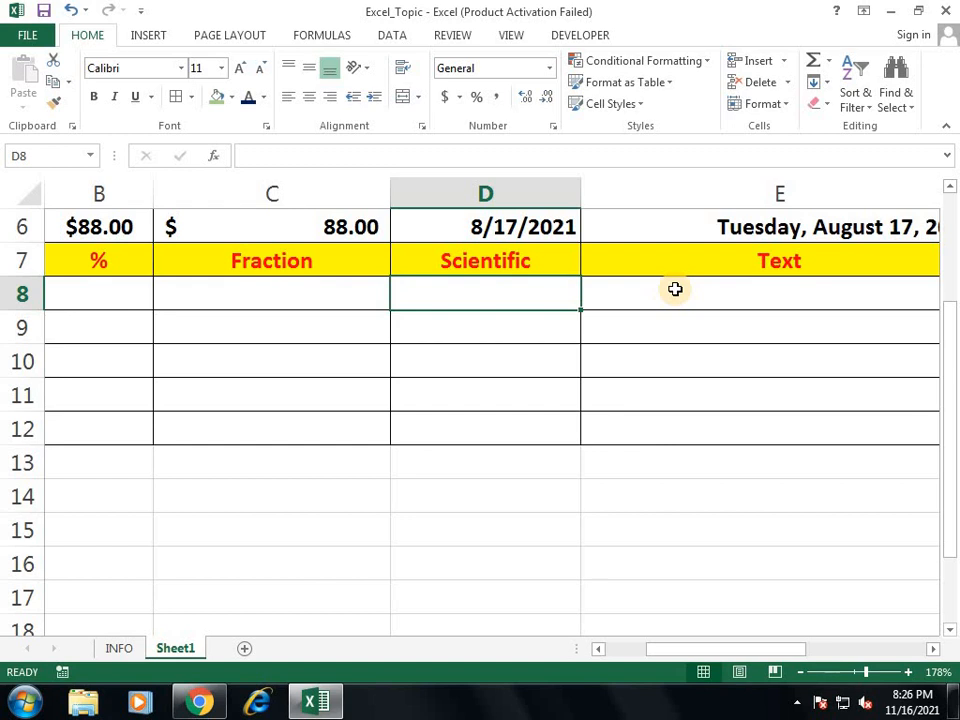
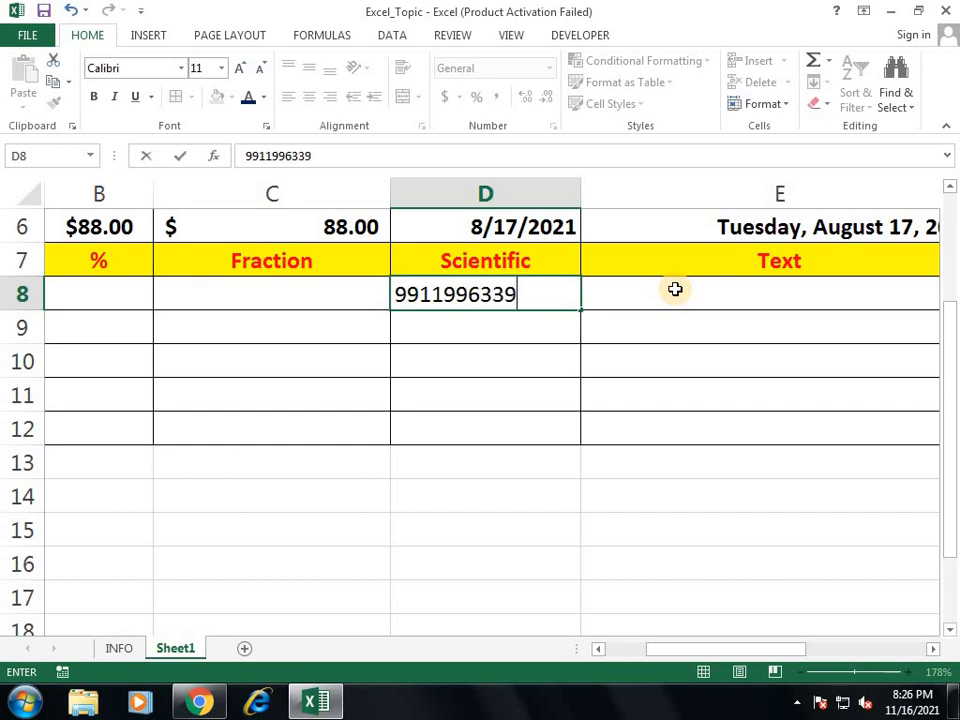
pyautogui.press('Return')
# Step: Extend D8's number to 12 digits so it displays as 9.912E+11
pyautogui.press('Up')
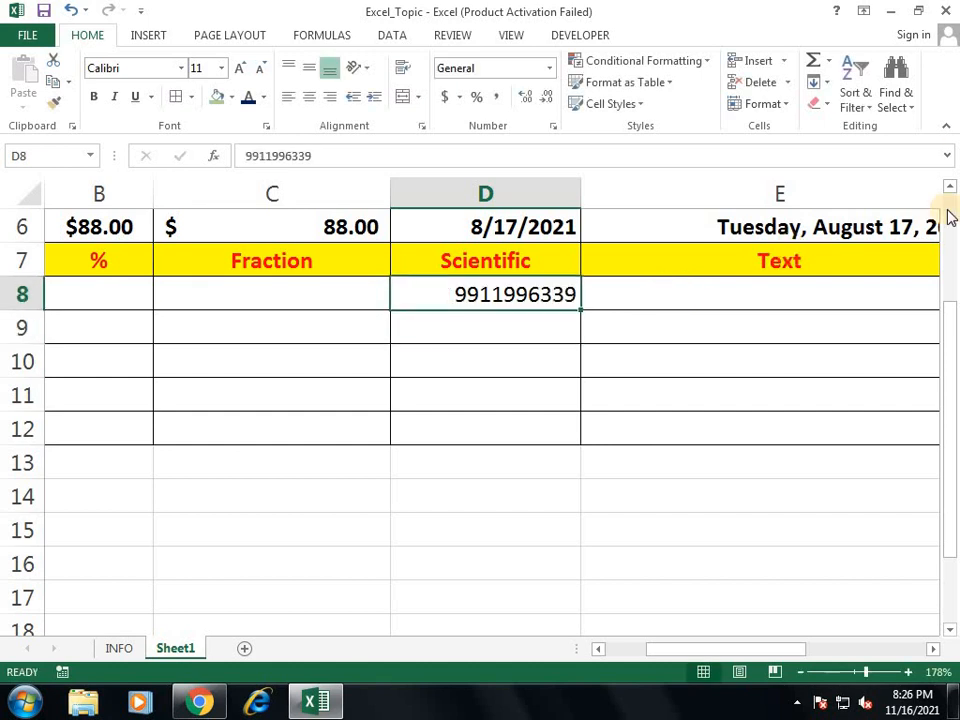
pyautogui.click(336, 154)
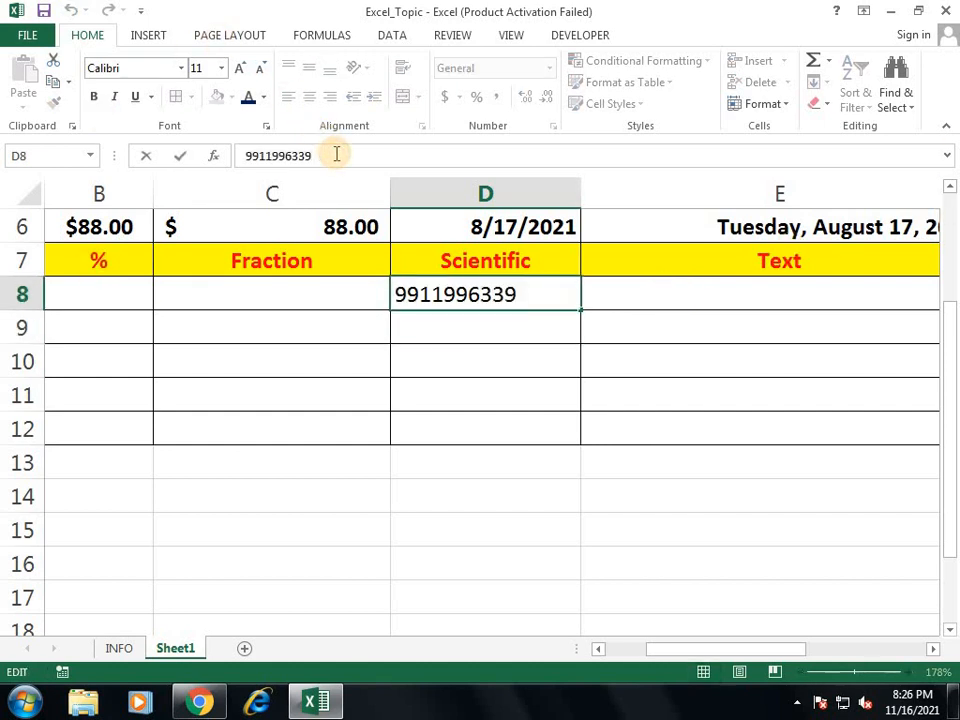
pyautogui.write('2')
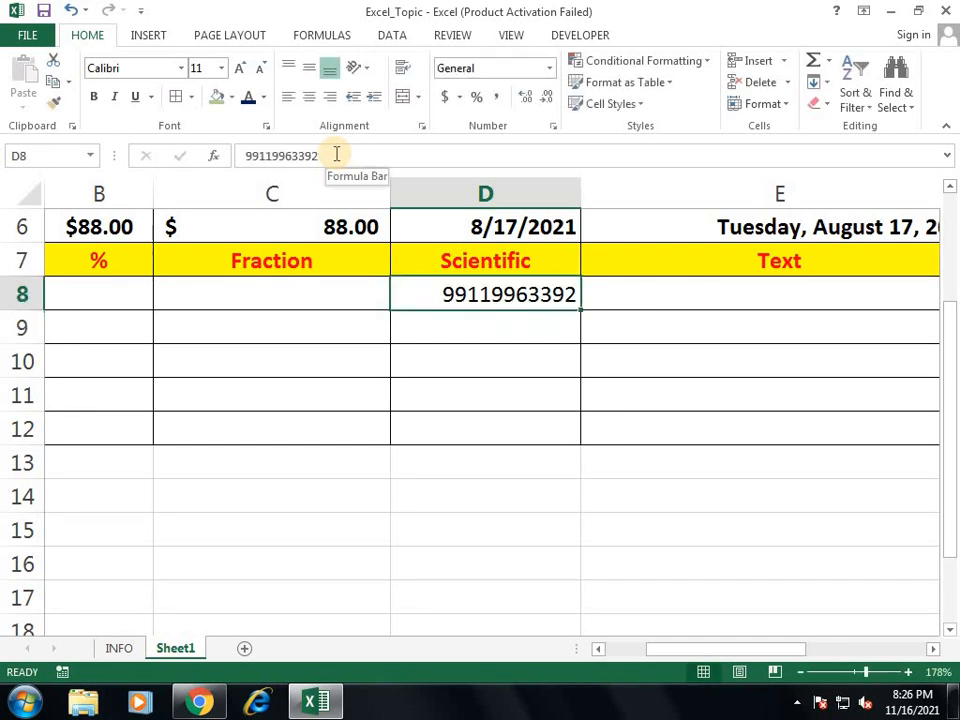
pyautogui.click(336, 154)
pyautogui.write('1')
pyautogui.press('Return')
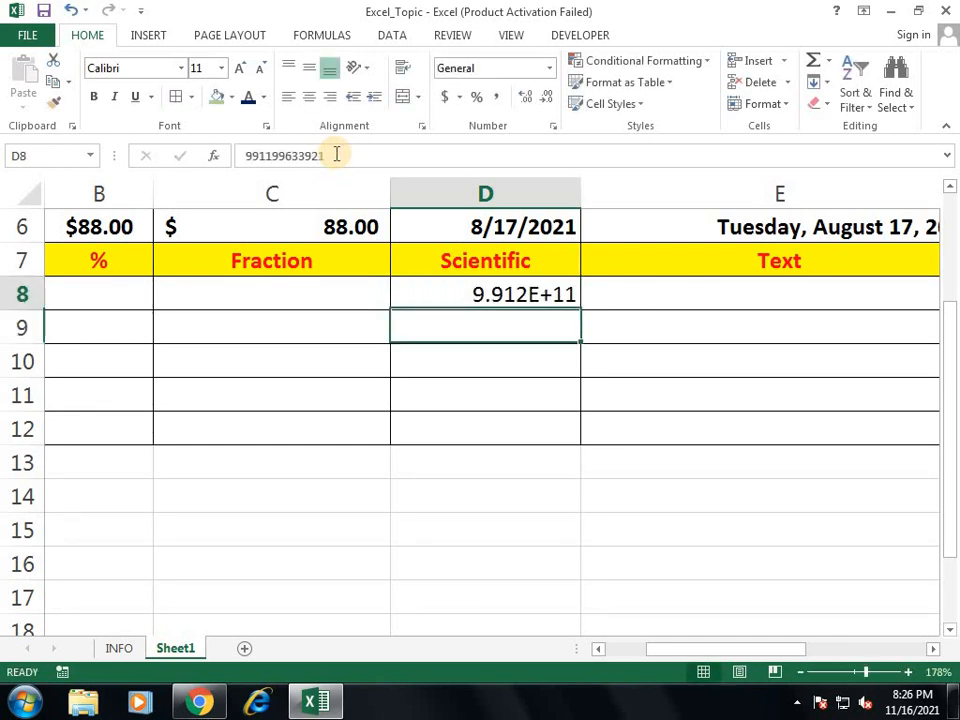
pyautogui.press('Up')
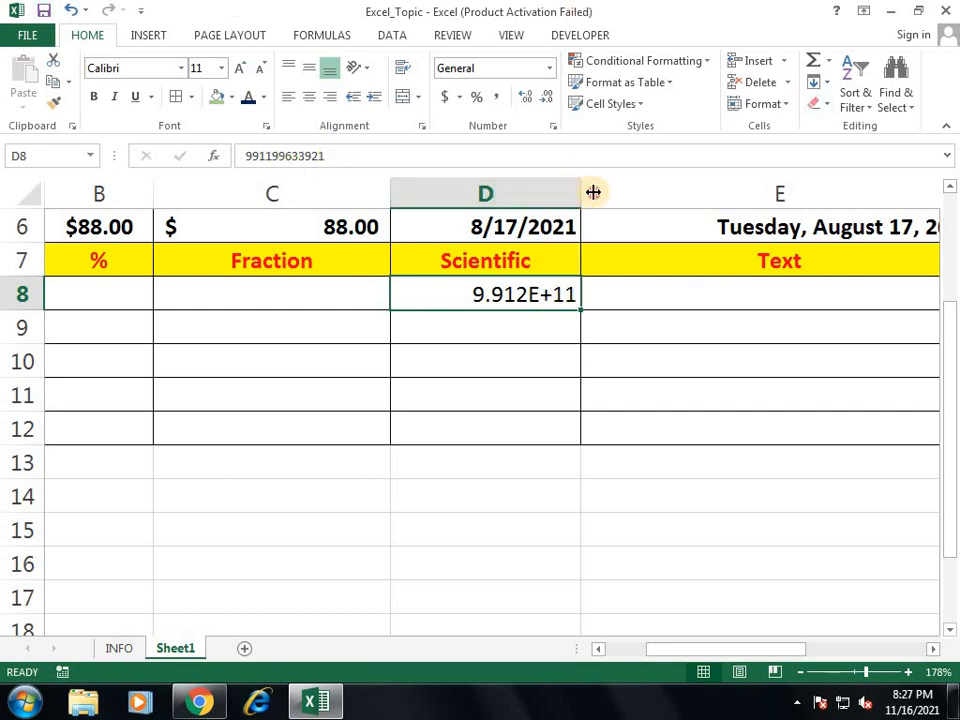
pyautogui.moveTo(583, 195); pyautogui.dragTo(620, 200)
pyautogui.click(550, 68)
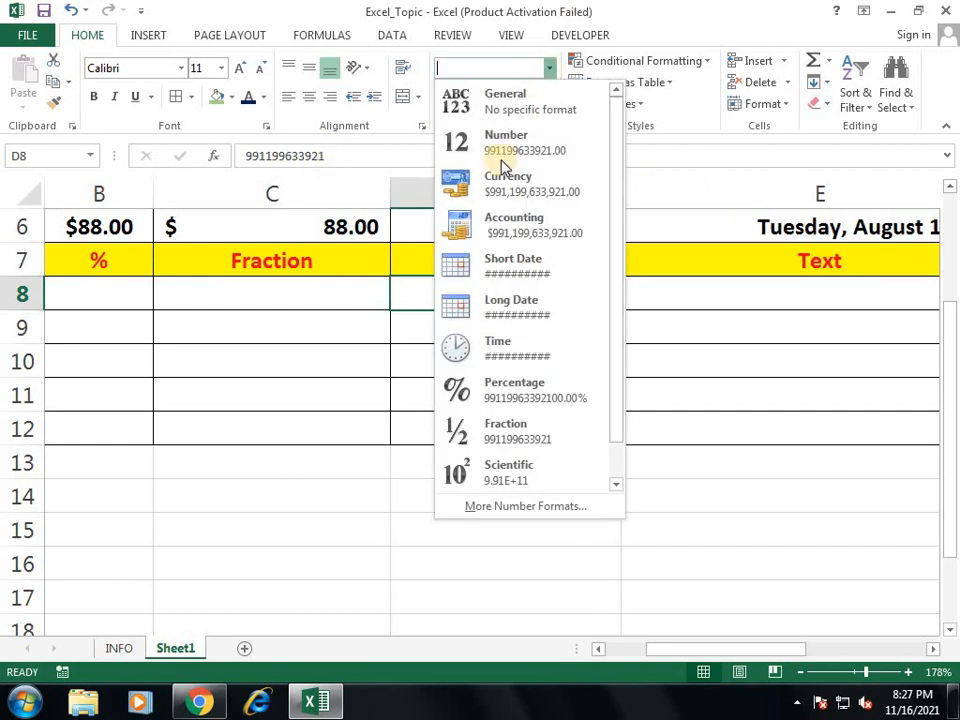
pyautogui.click(553, 432)
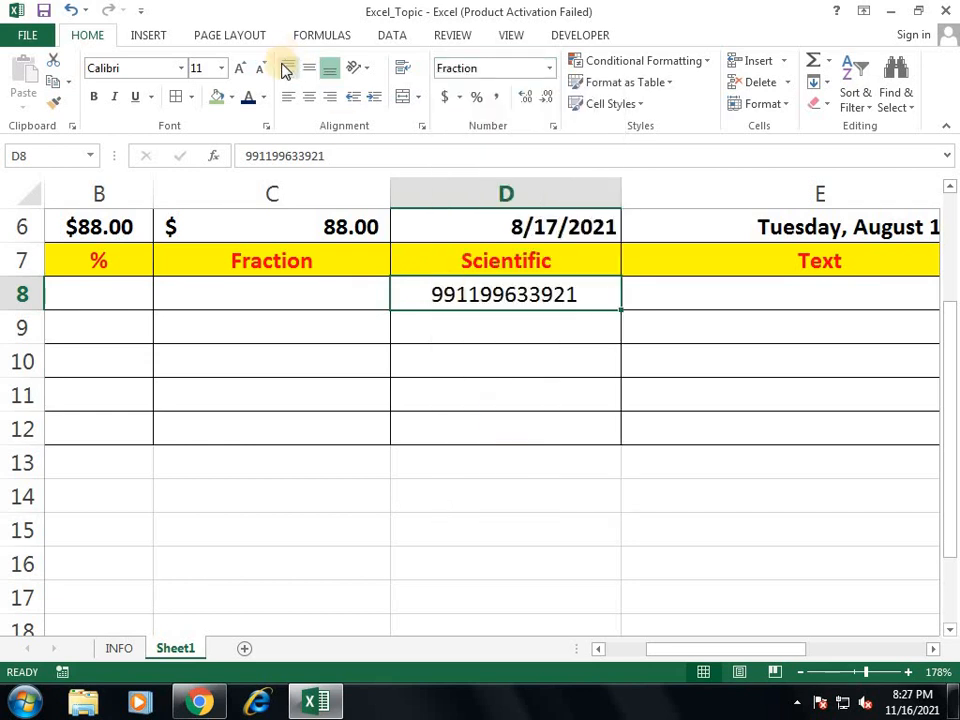
pyautogui.click(289, 98)
pyautogui.click(290, 69)
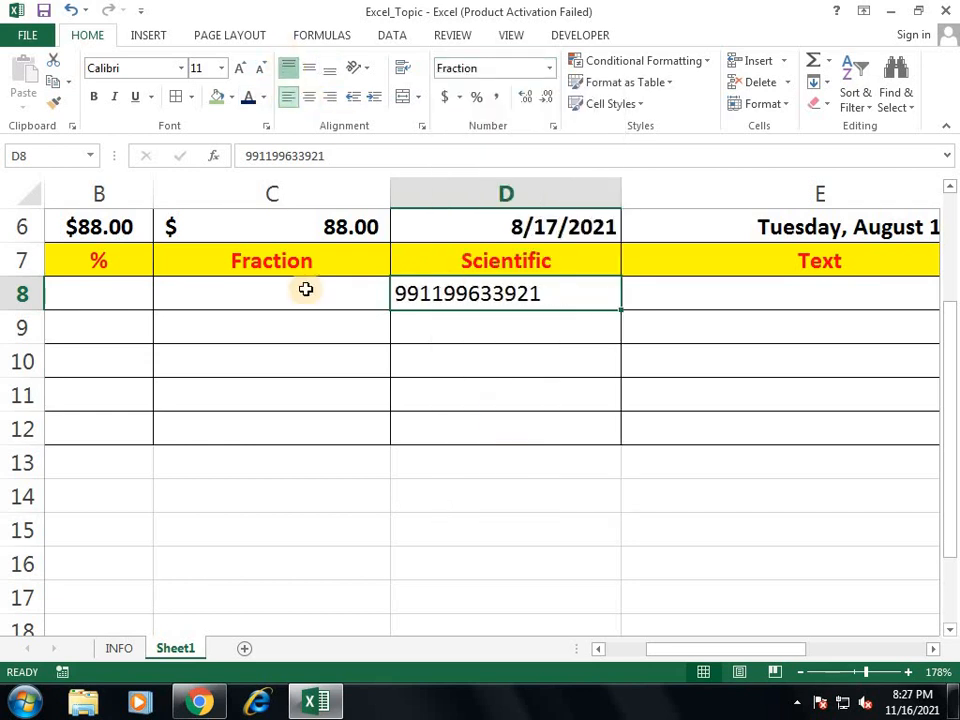
pyautogui.click(334, 299)
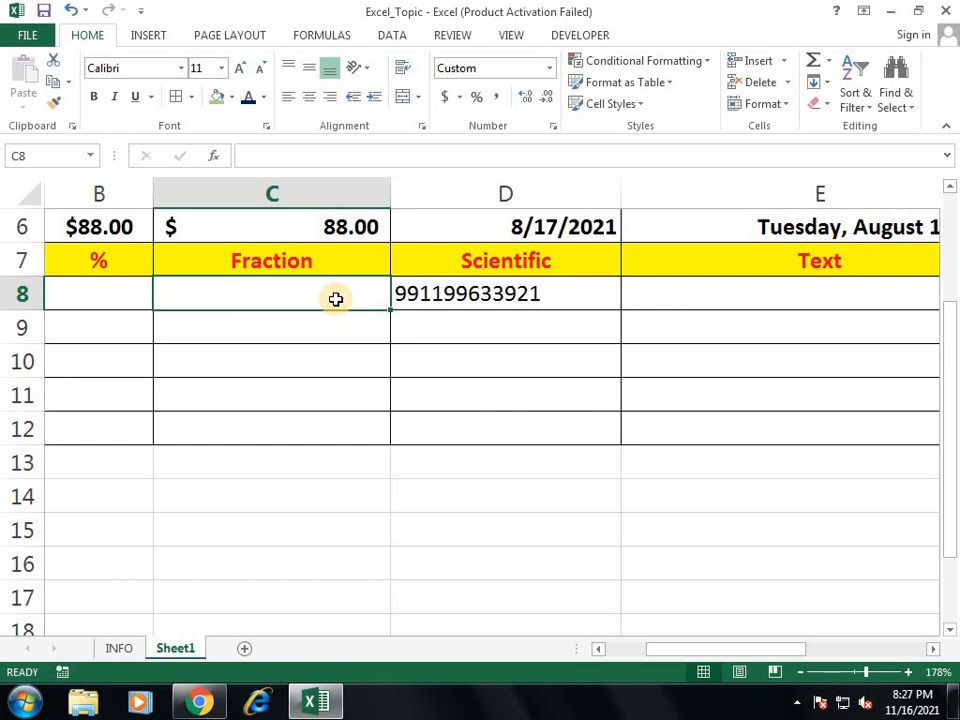
pyautogui.scroll(2, 336, 299)
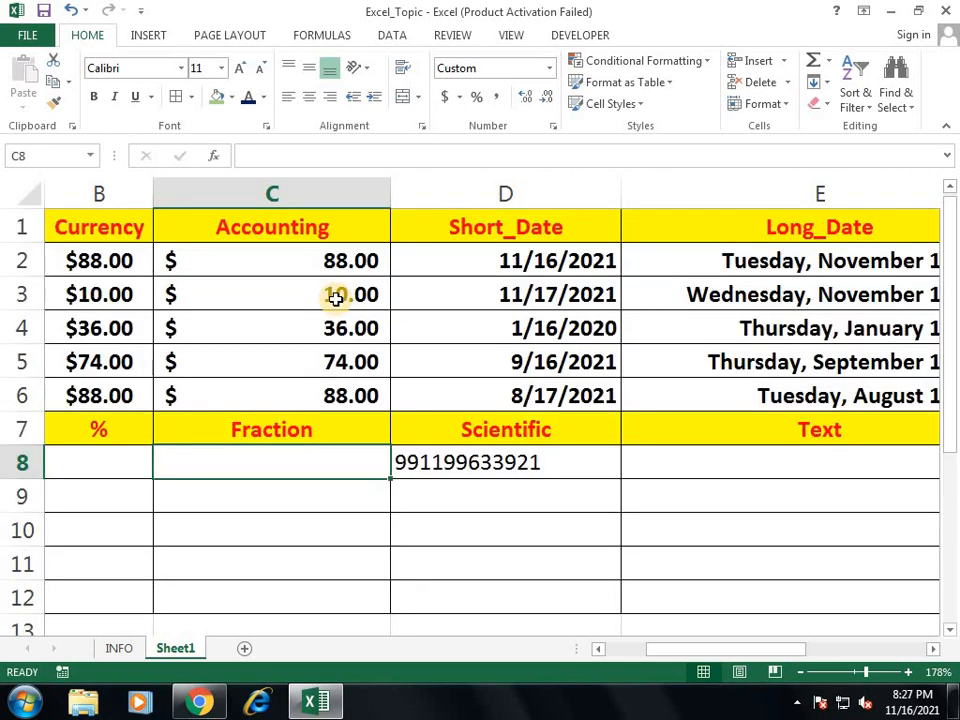
pyautogui.moveTo(343, 258); pyautogui.dragTo(347, 392)
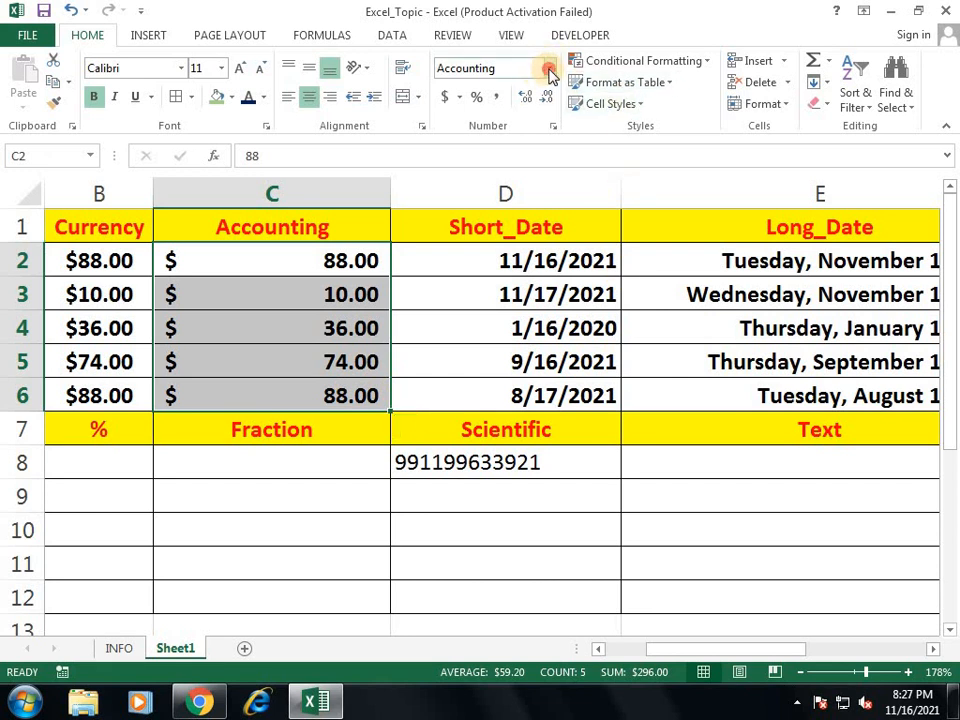
pyautogui.click(549, 69)
pyautogui.click(537, 475)
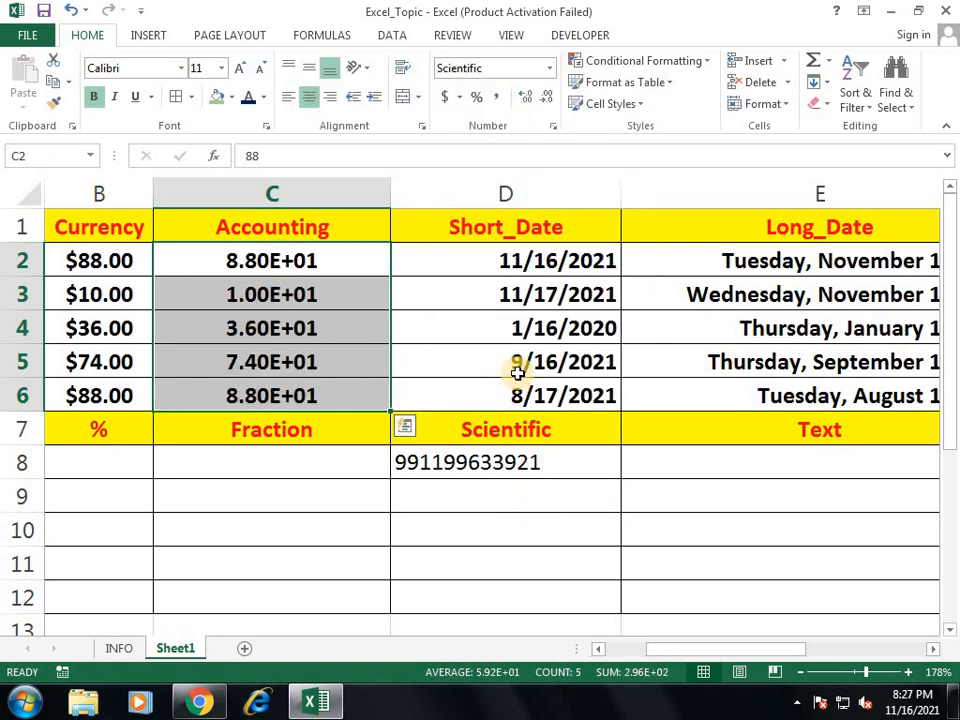
pyautogui.hotkey('ctrl', 'z')
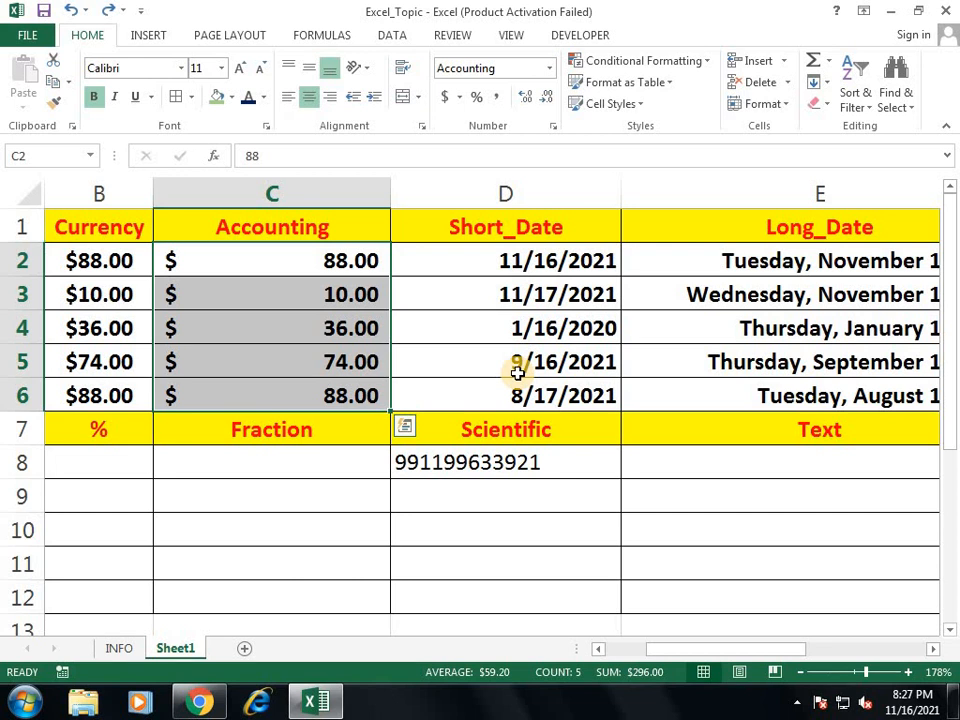
pyautogui.press('Right')
pyautogui.press('Right')
pyautogui.press('Down')
pyautogui.press('Down')
pyautogui.press('Down')
pyautogui.press('Down')
pyautogui.press('Down')
pyautogui.press('Down')
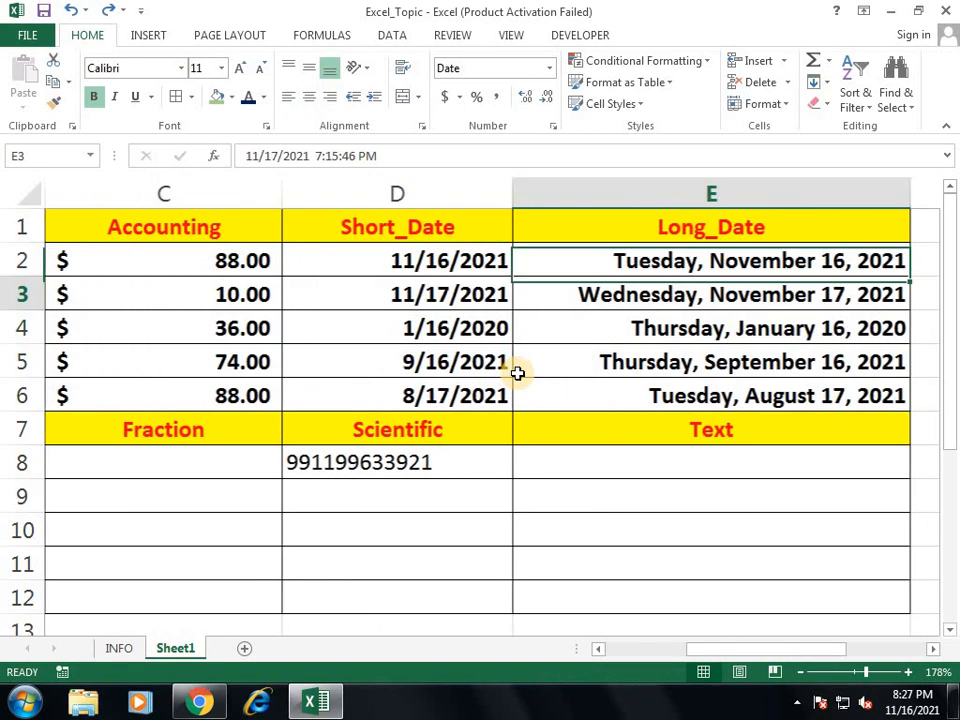
pyautogui.press('Right')
pyautogui.press('Right')
pyautogui.press('Left')
pyautogui.press('Left')
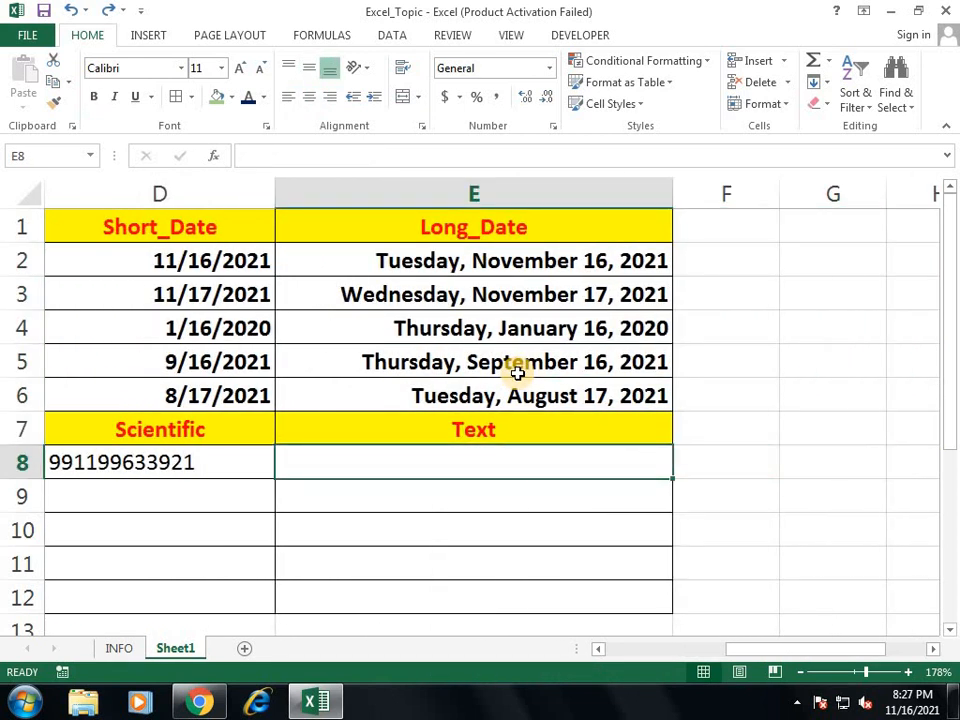
pyautogui.write('001')
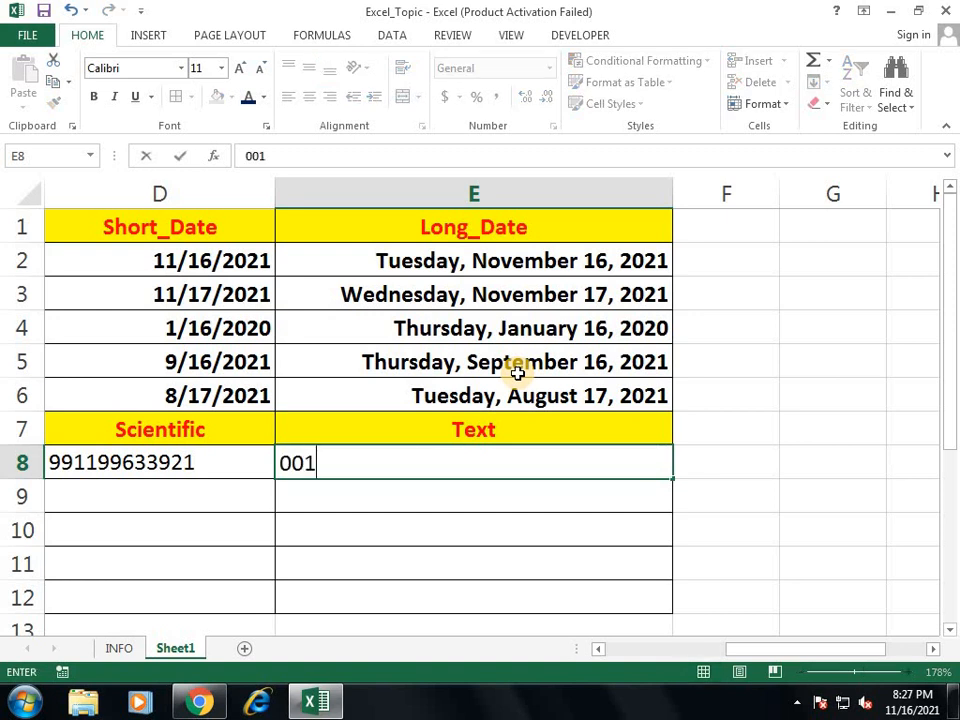
pyautogui.press('Return')
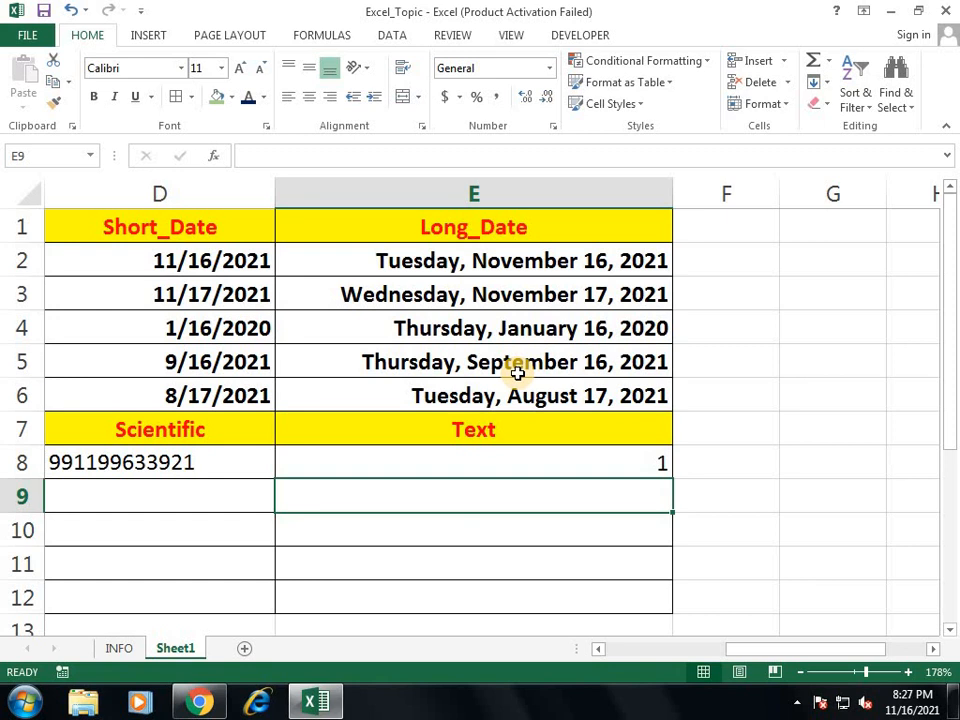
pyautogui.press('Up')
pyautogui.write("'")
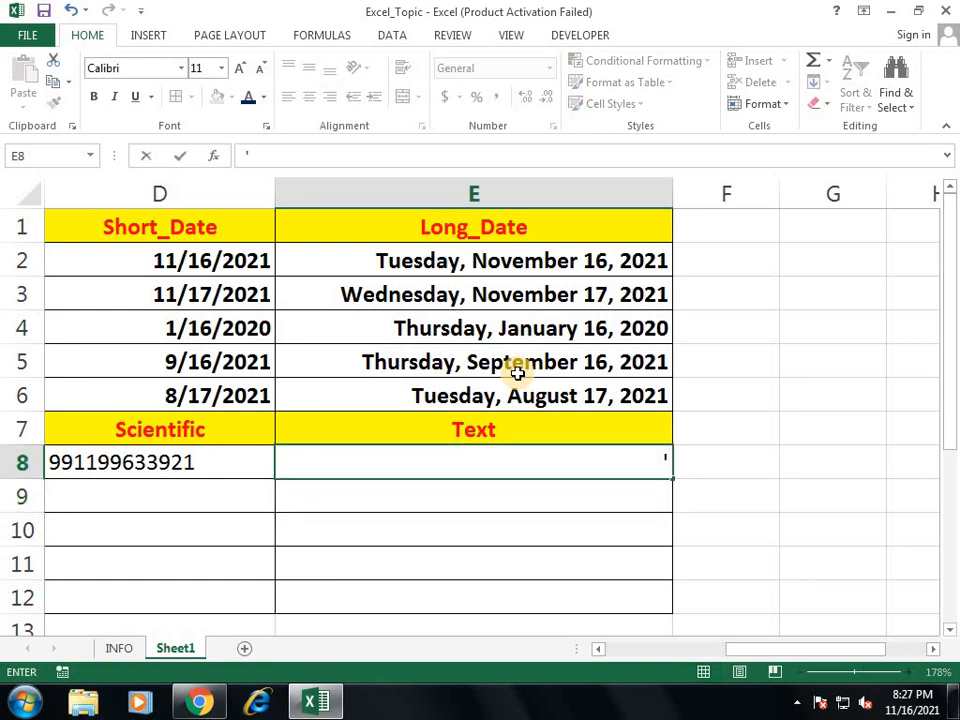
pyautogui.write('001')
pyautogui.press('Return')
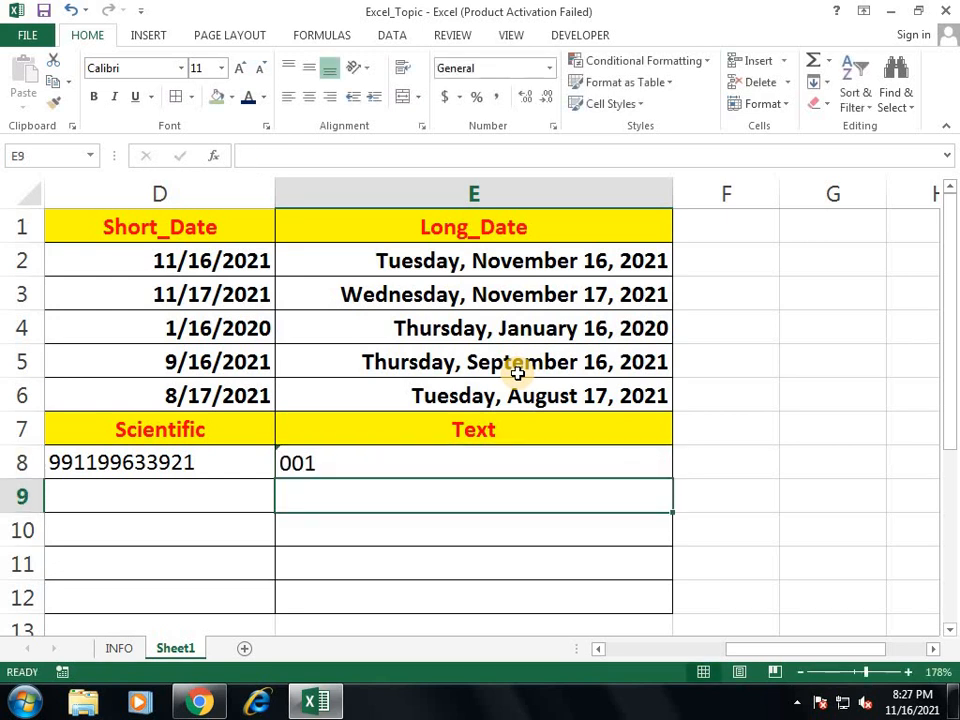
pyautogui.press('Up')
pyautogui.press('Delete')
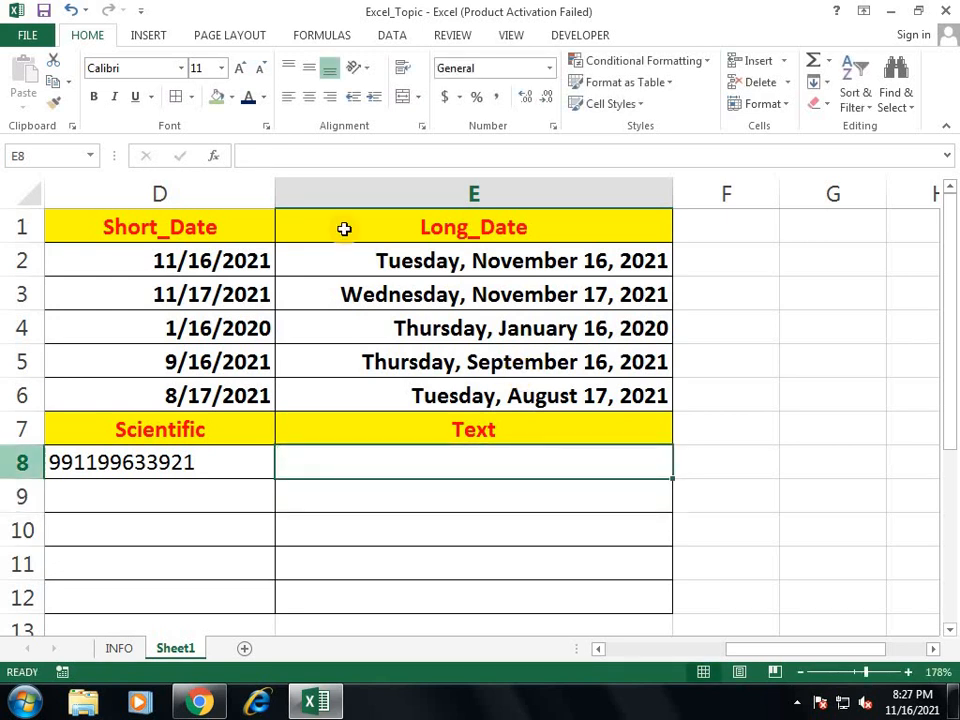
# Step: Apply Text format to E8:E12
pyautogui.moveTo(499, 459); pyautogui.dragTo(508, 598)
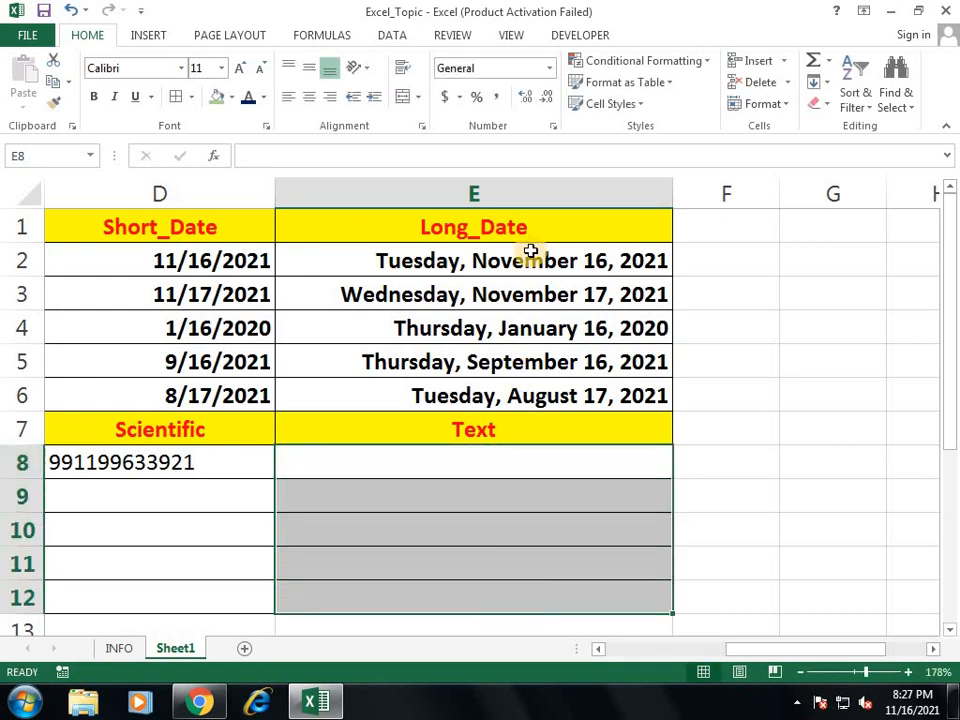
pyautogui.click(549, 68)
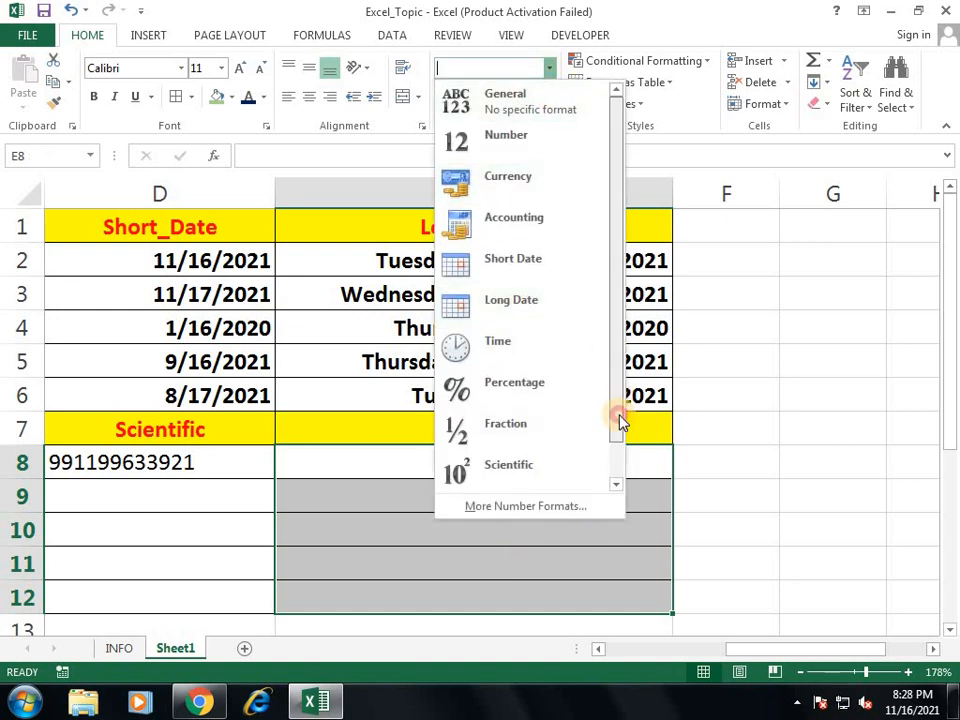
pyautogui.moveTo(619, 421); pyautogui.dragTo(594, 476)
pyautogui.click(521, 467)
pyautogui.click(520, 465)
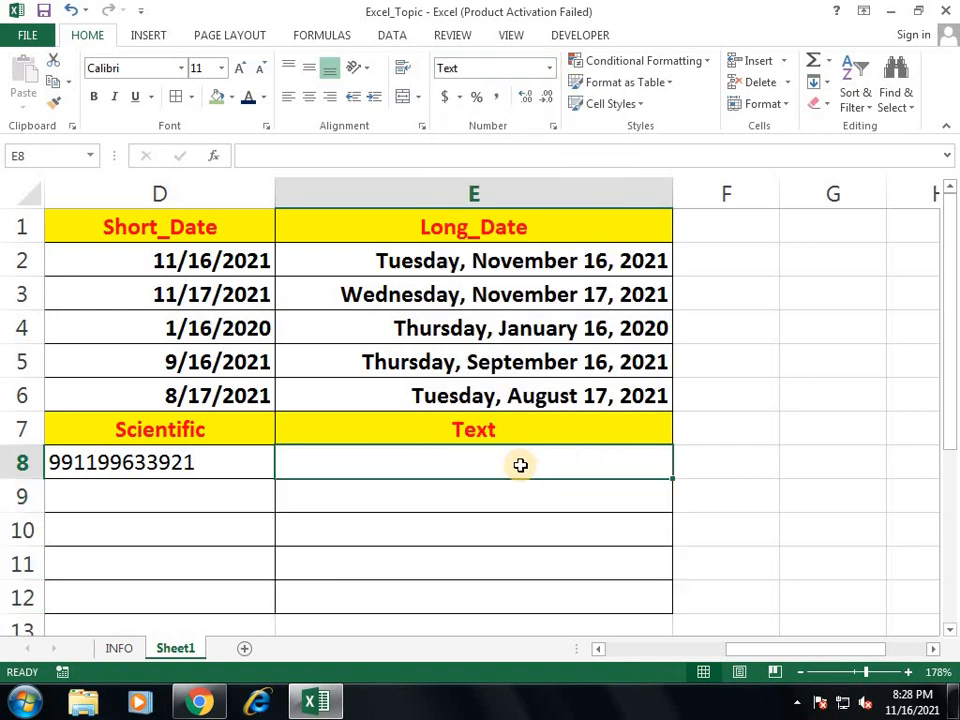
pyautogui.write('0000000001212')
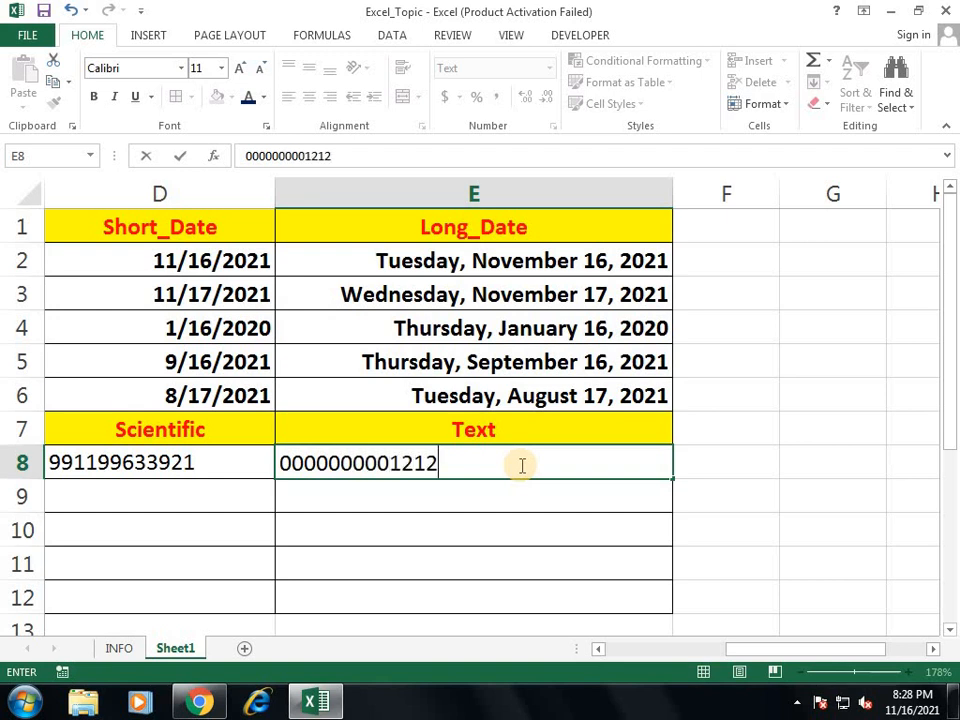
pyautogui.press('Return')
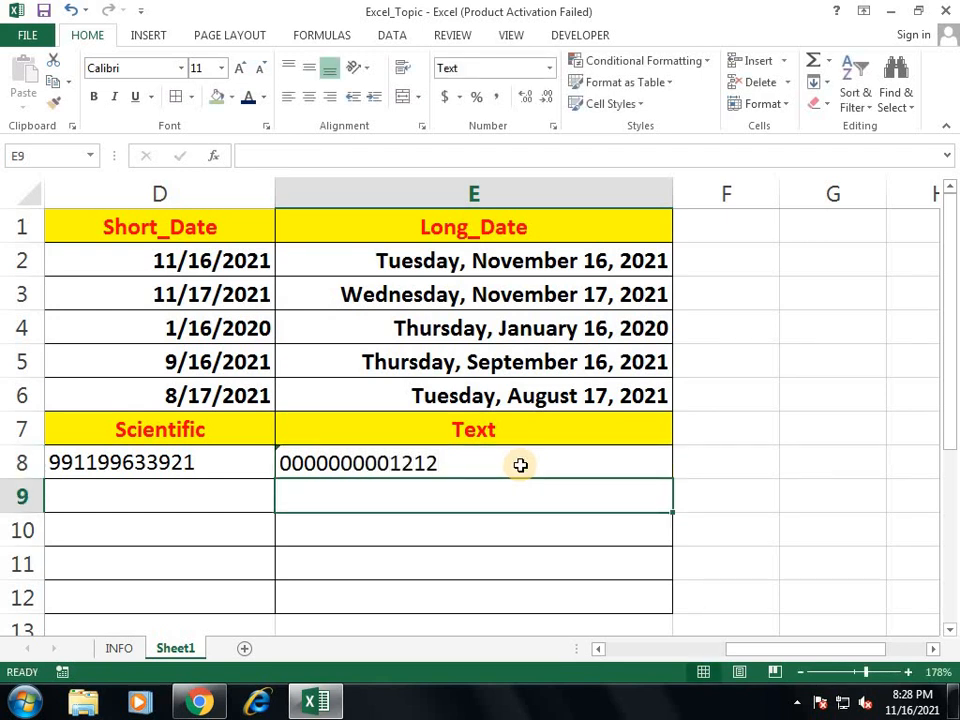
pyautogui.write('544548979787765465')
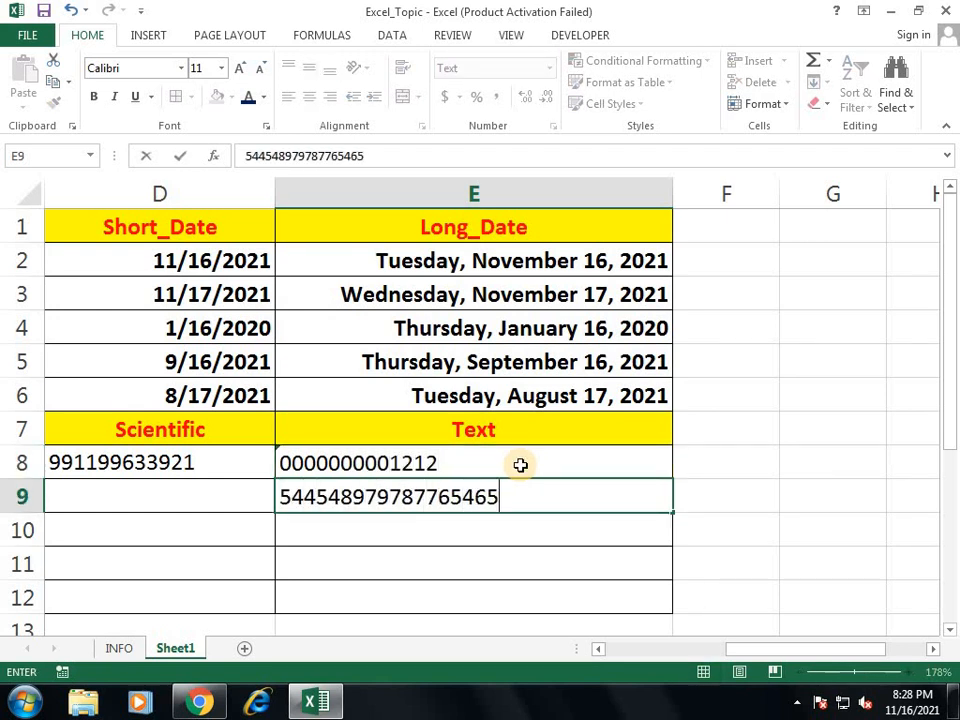
pyautogui.write('44798798')
pyautogui.hotkey('ctrl', 'Return')
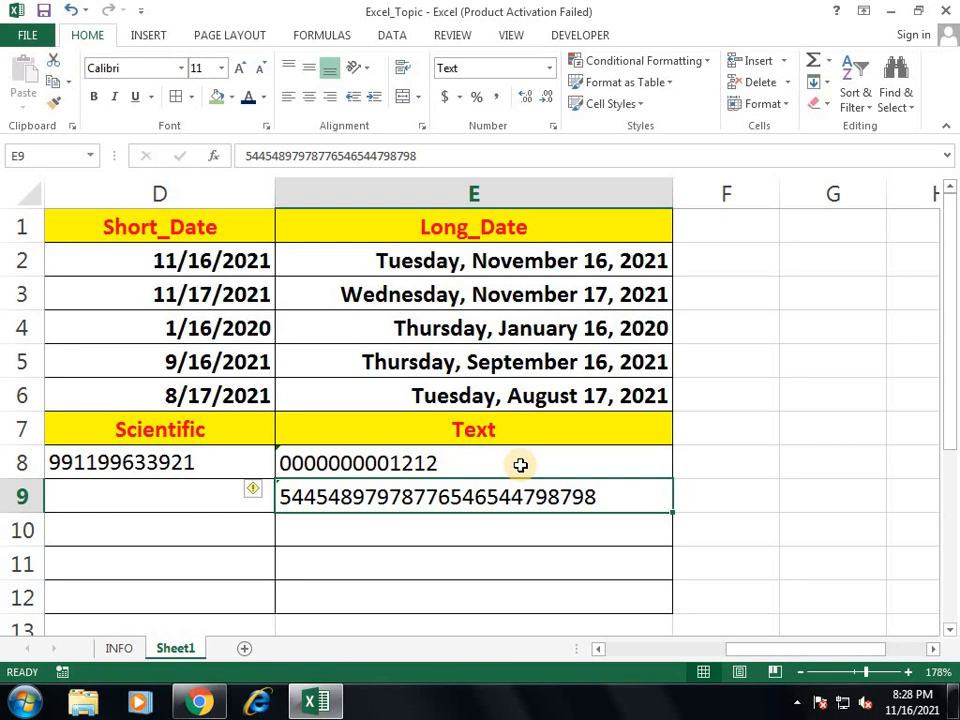
pyautogui.press('Left')
pyautogui.press('Left')
pyautogui.press('Left')
pyautogui.press('Left')
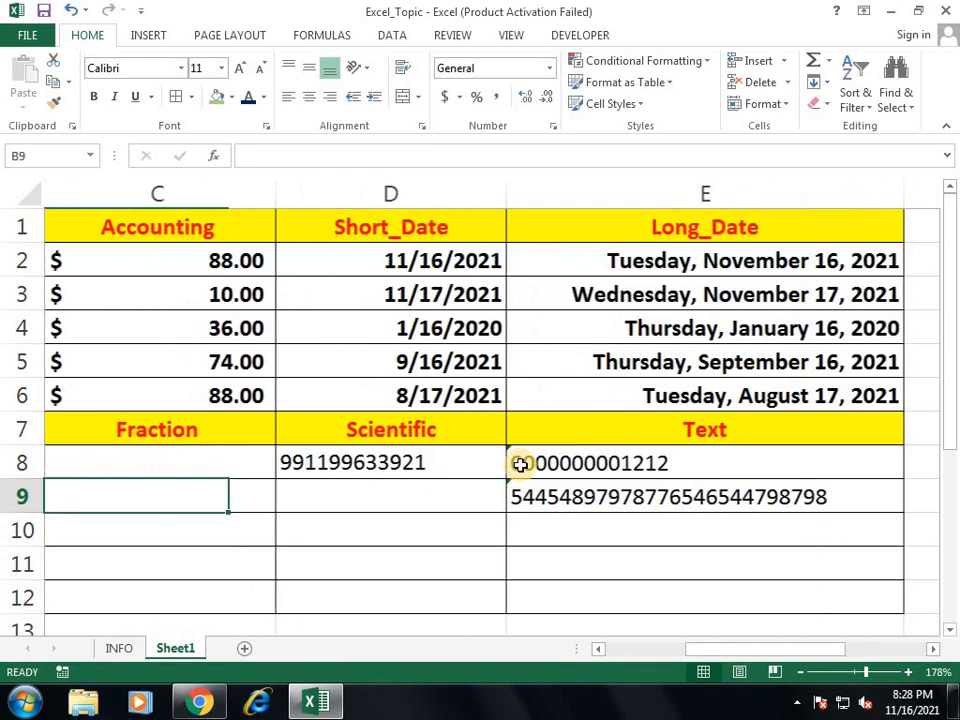
pyautogui.press('Right')
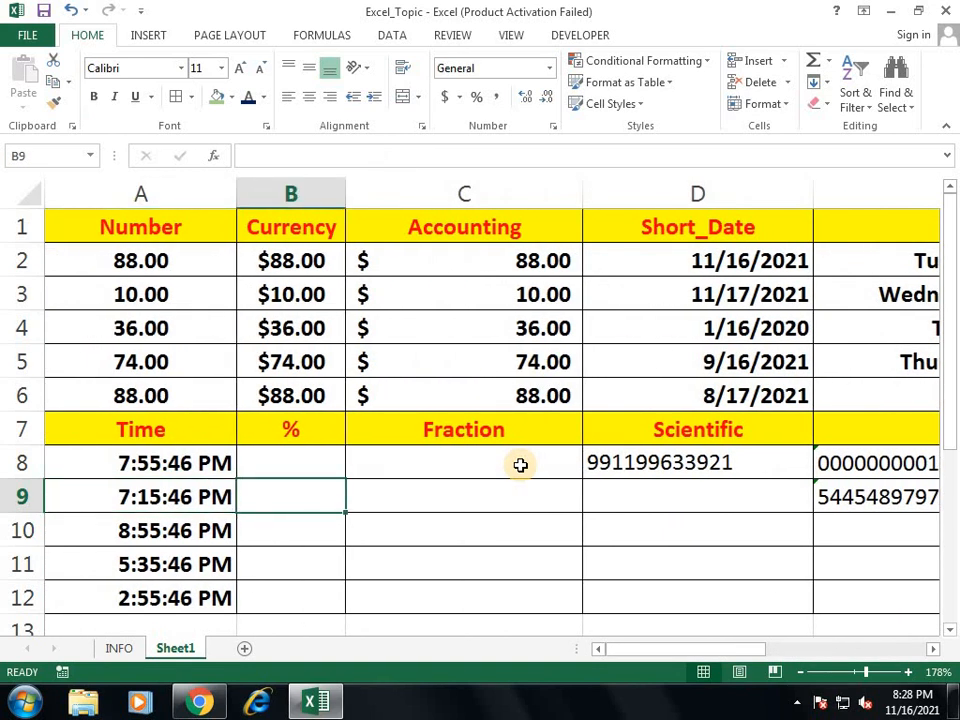
# Step: Enter 1500, 1200, 65000 and 45121 into C14:C17 below the table
pyautogui.click(862, 676)
pyautogui.click(859, 675)
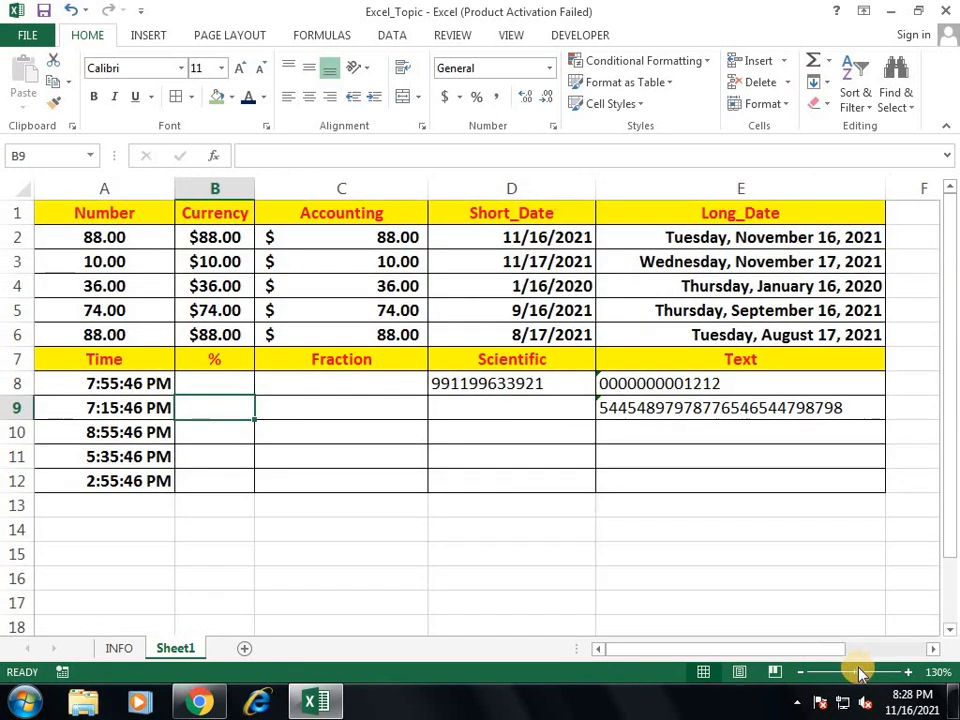
pyautogui.moveTo(793, 390); pyautogui.dragTo(542, 422)
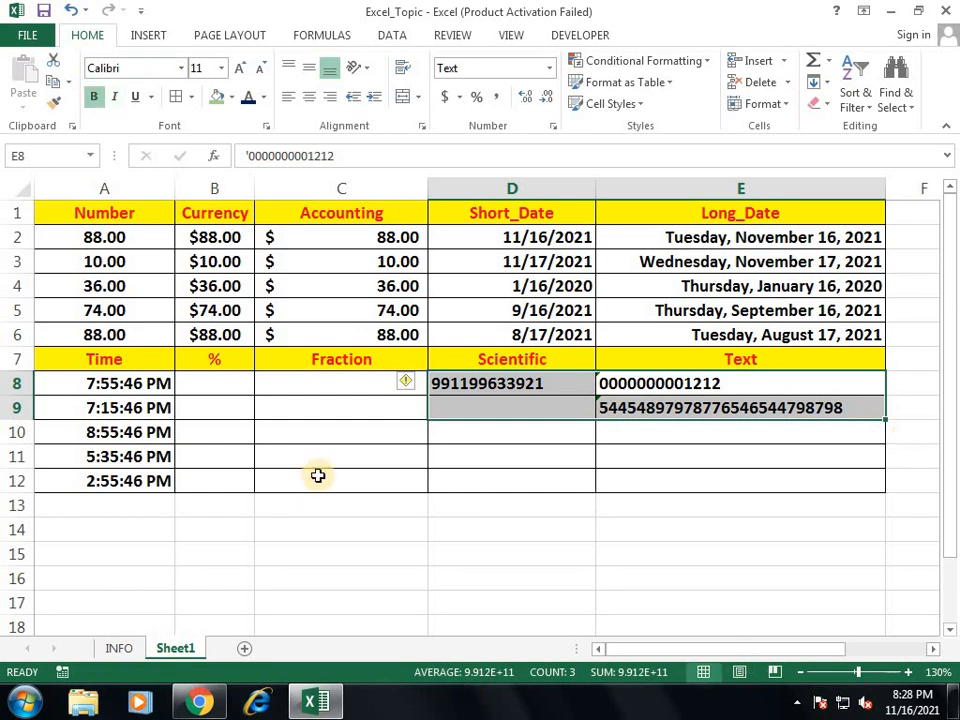
pyautogui.click(301, 529)
pyautogui.write('1500')
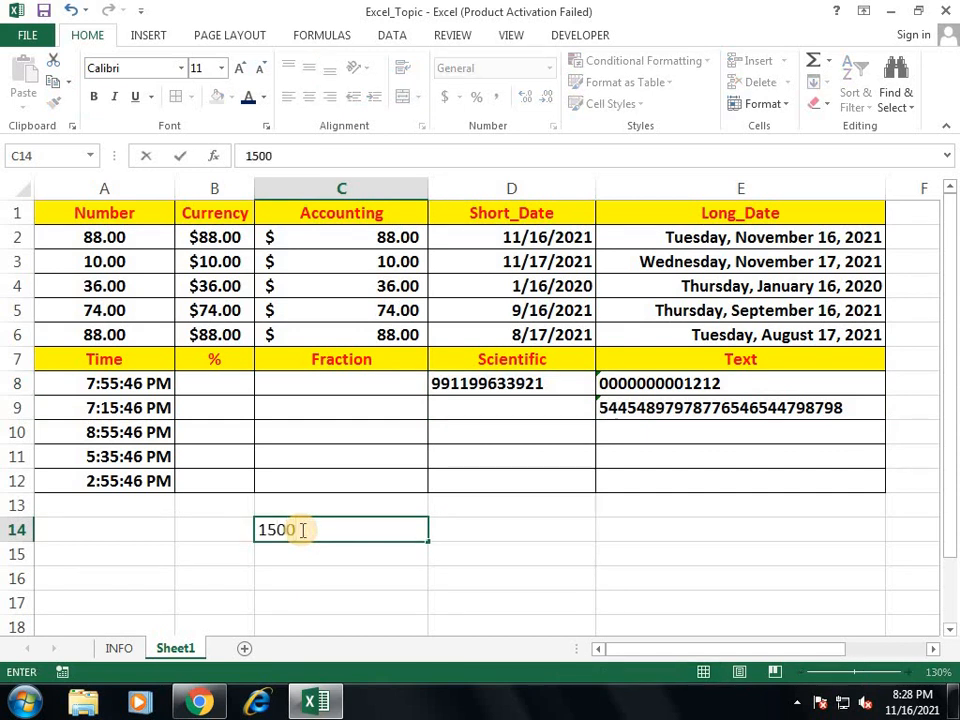
pyautogui.press('Return')
pyautogui.write('1200')
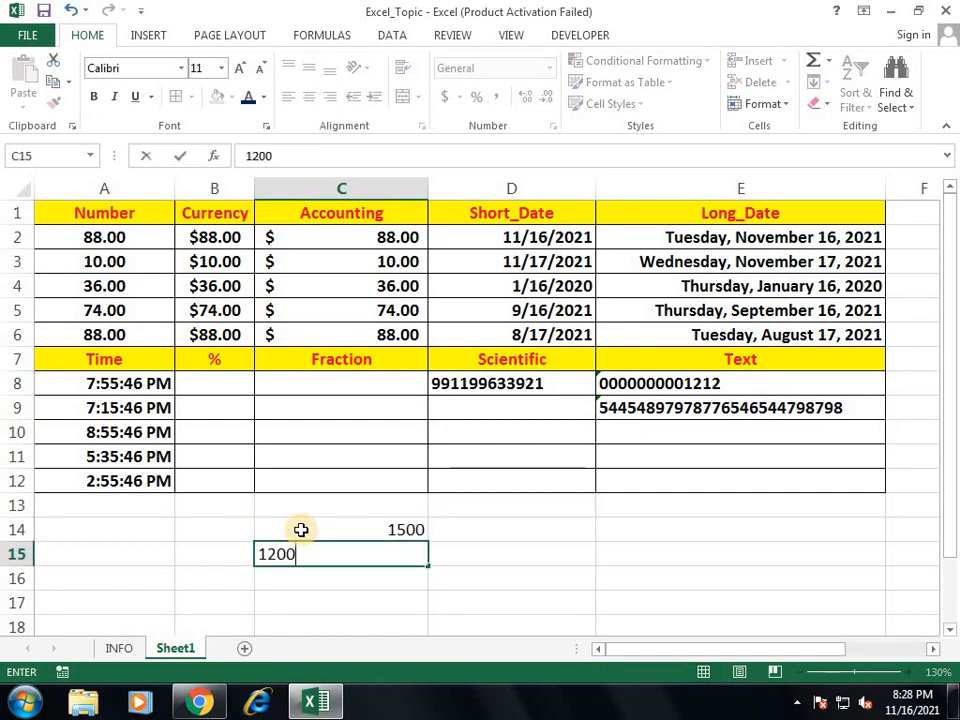
pyautogui.press('Return')
pyautogui.write('65000')
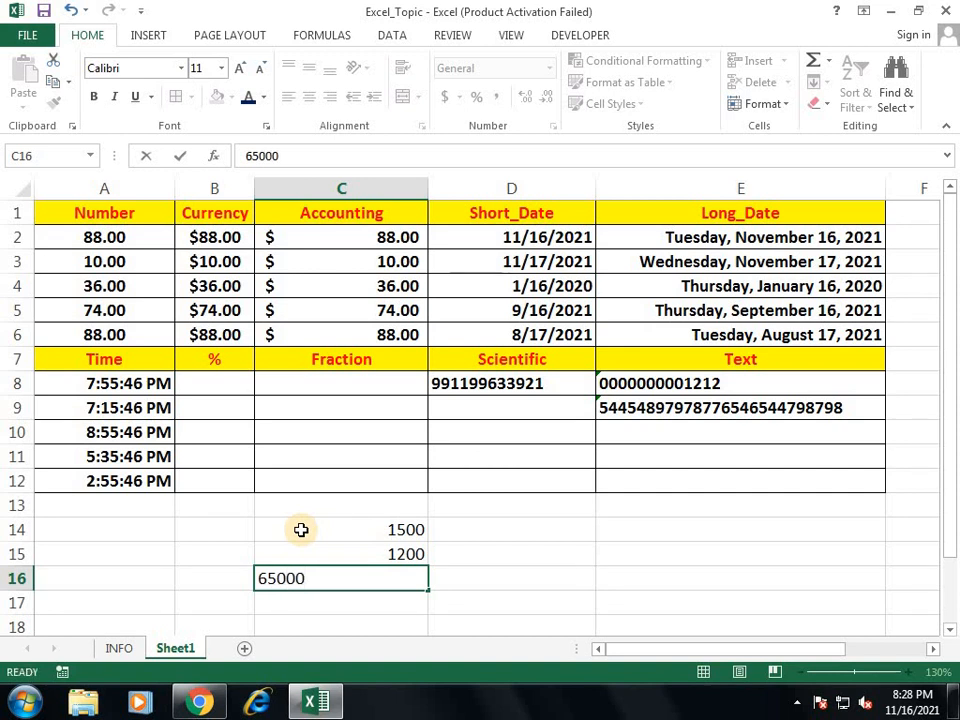
pyautogui.press('Return')
pyautogui.write('45121')
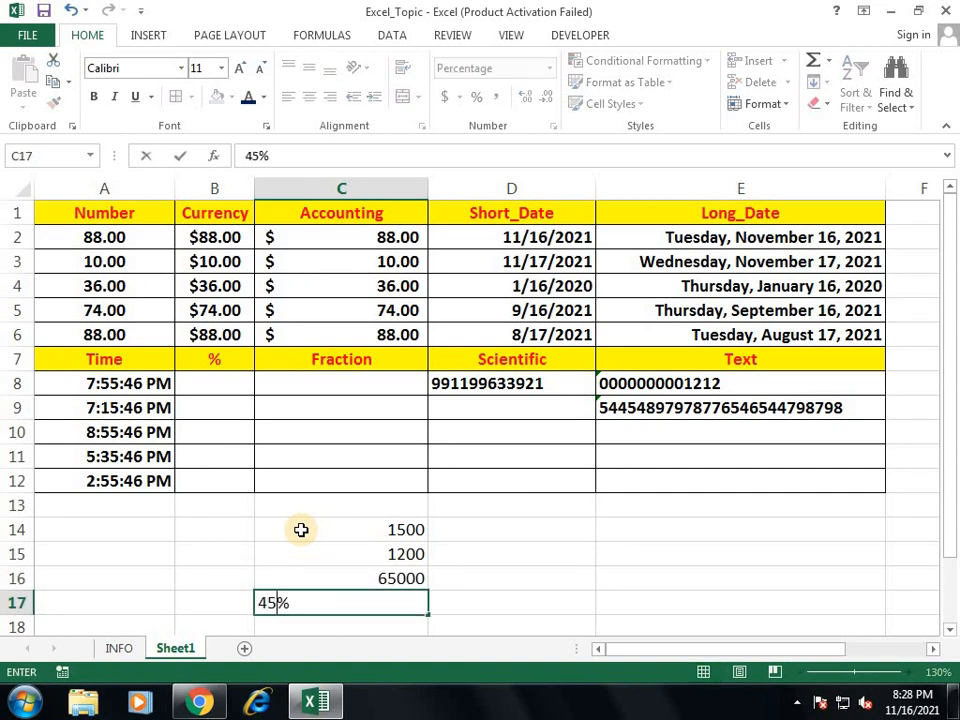
pyautogui.press('Return')
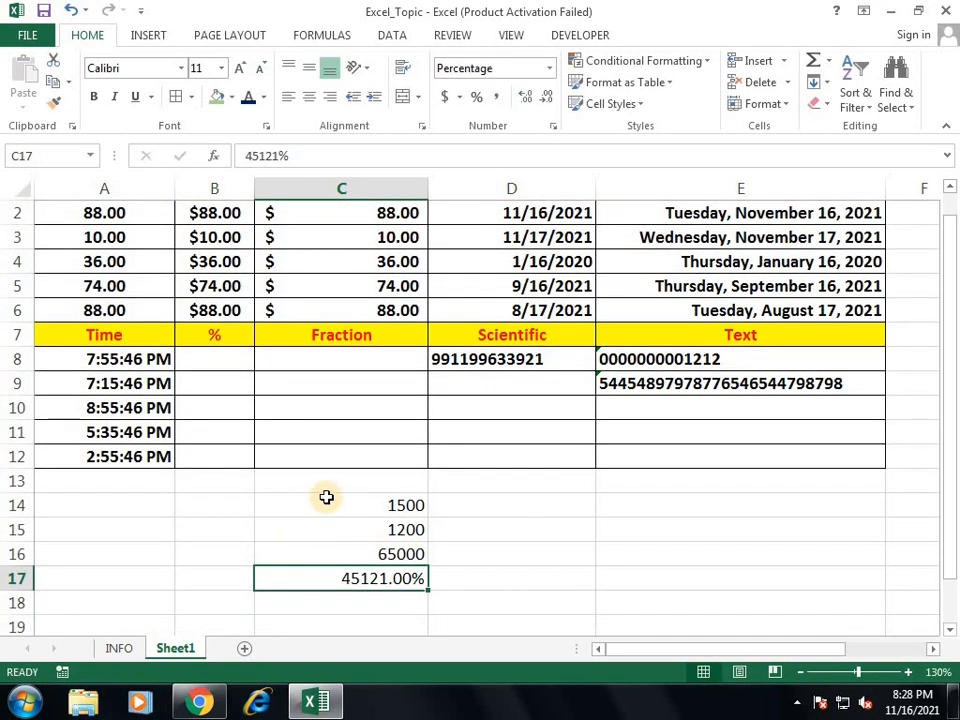
# Step: Apply comma style to C14:C17 and show C17 as 451.210000000 with nine decimals
pyautogui.moveTo(386, 503); pyautogui.dragTo(393, 578)
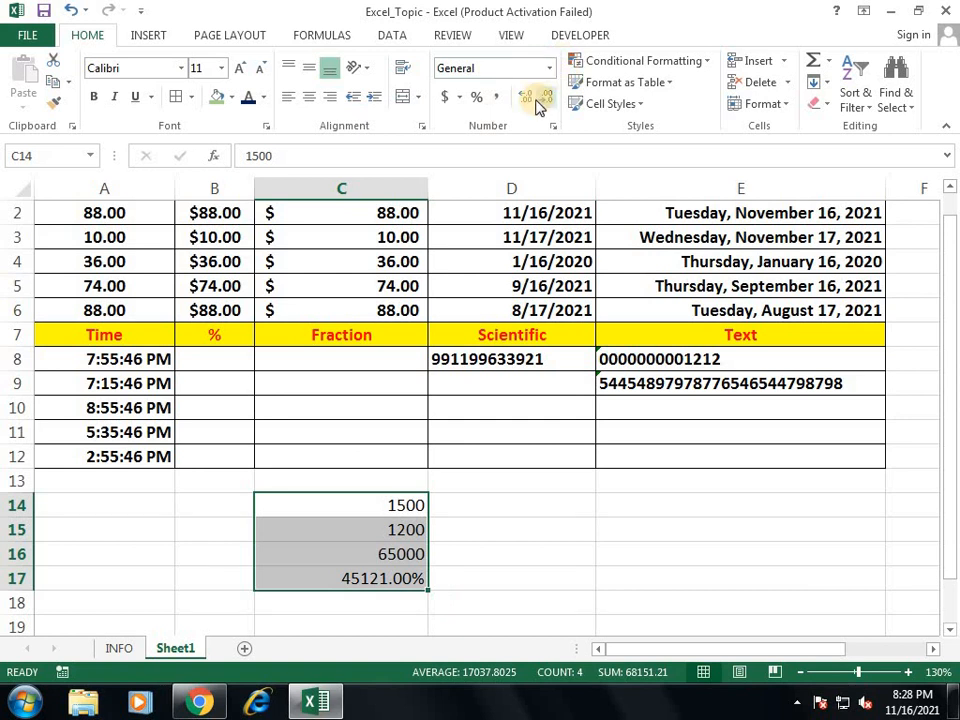
pyautogui.click(499, 99)
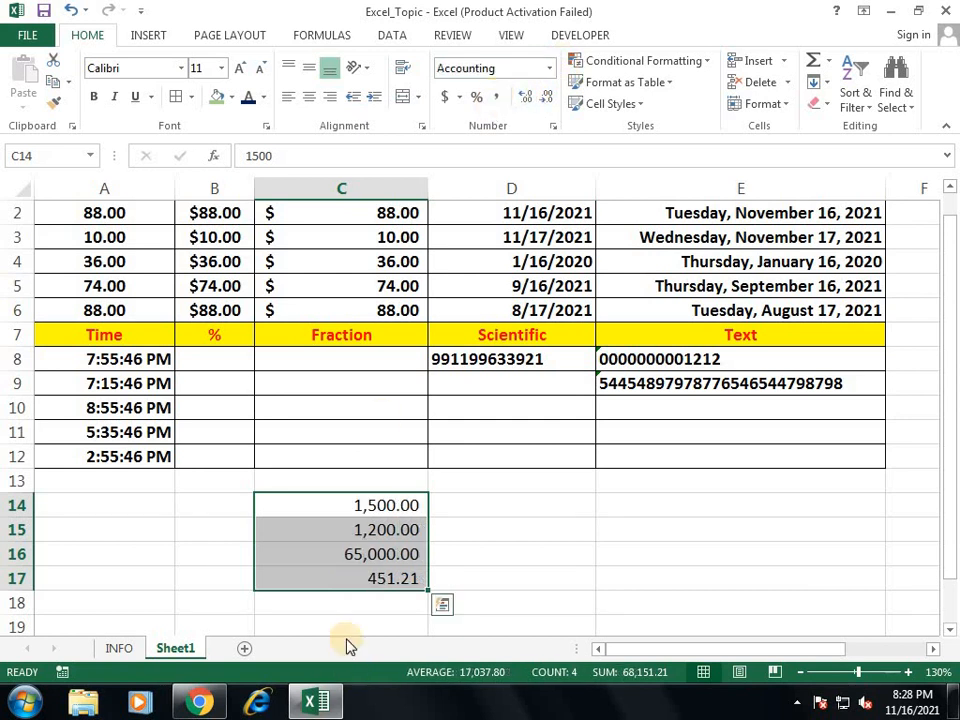
pyautogui.click(364, 578)
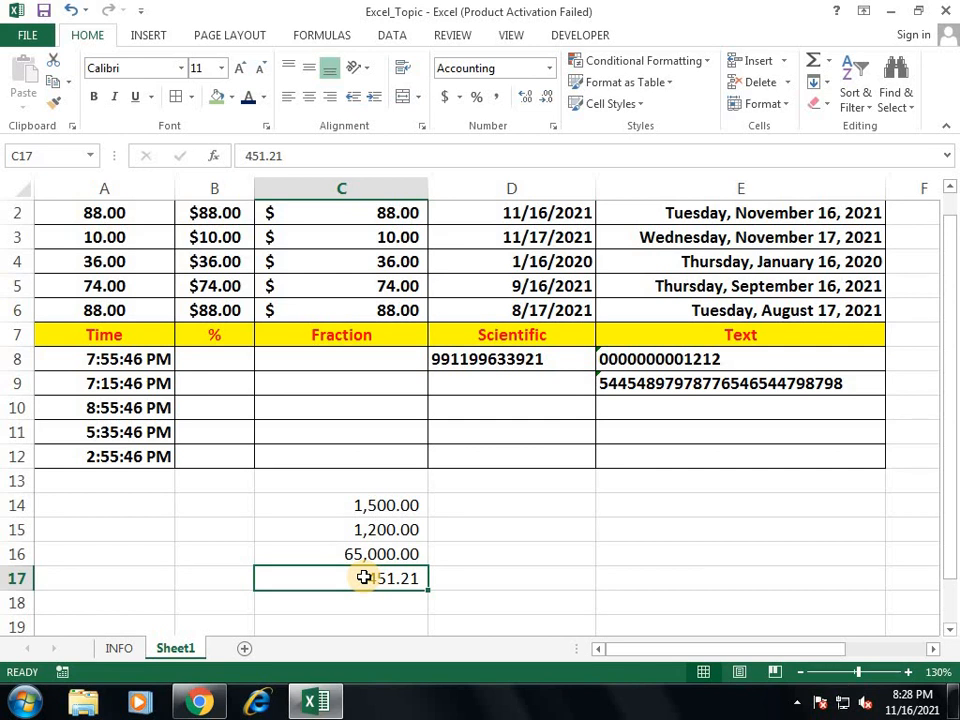
pyautogui.scroll(1, 364, 574)
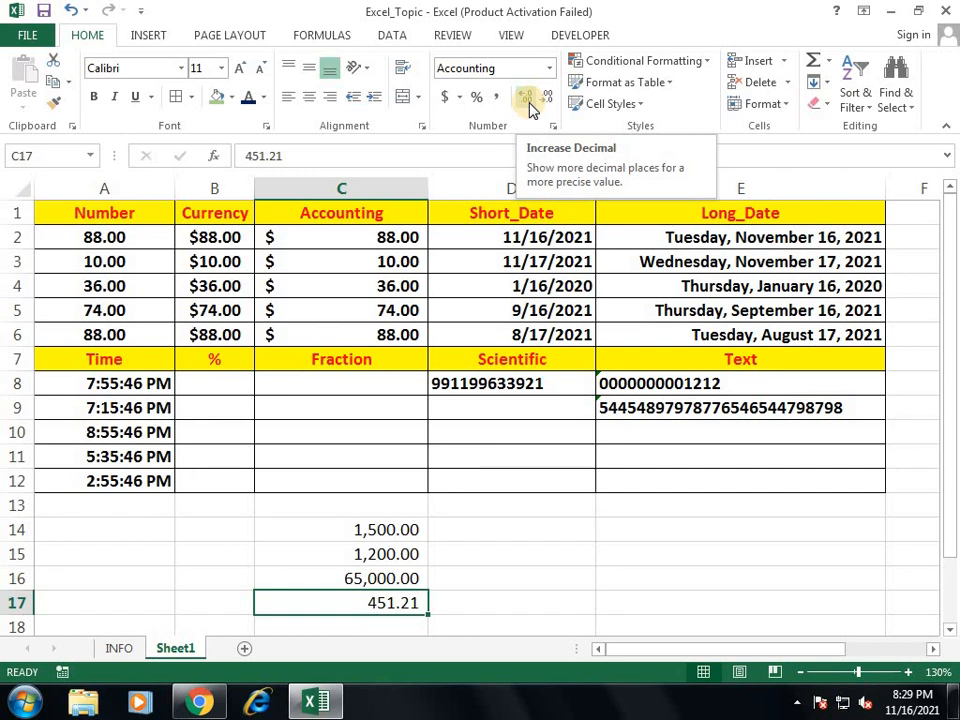
pyautogui.click(529, 103)
pyautogui.click(529, 103)
pyautogui.click(529, 103)
pyautogui.click(529, 103)
pyautogui.click(529, 103)
pyautogui.click(529, 103)
pyautogui.click(529, 103)
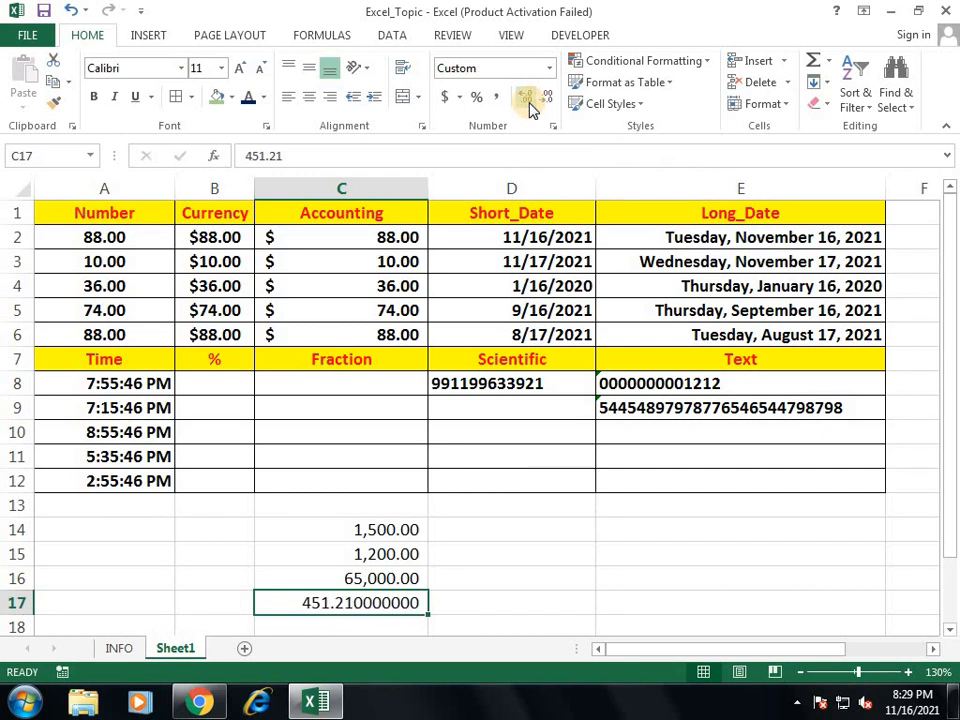
pyautogui.click(460, 96)
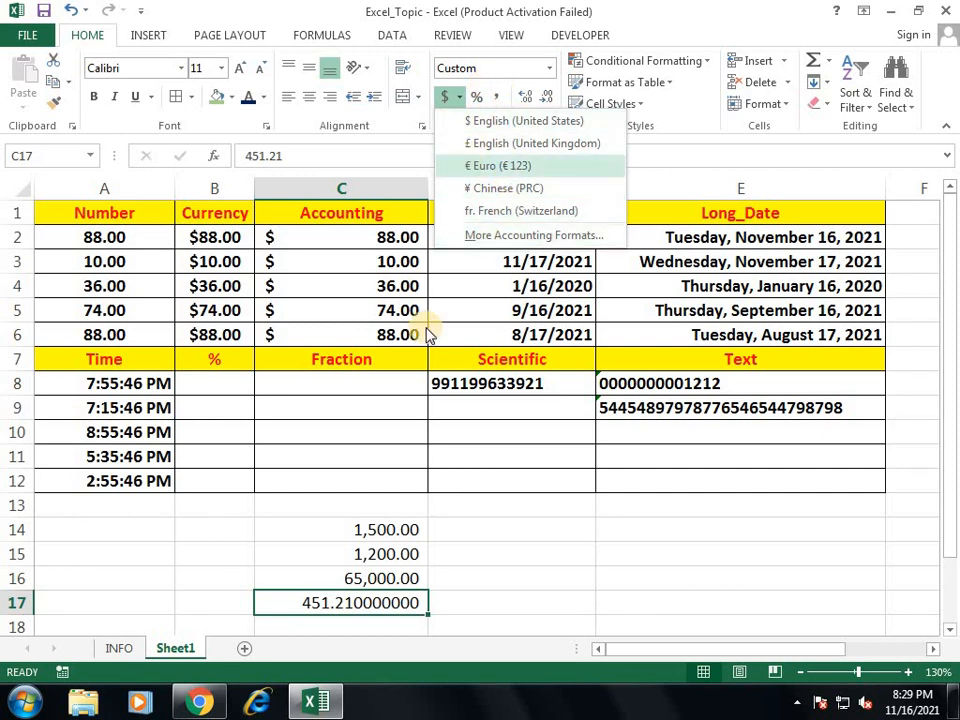
pyautogui.click(450, 450)
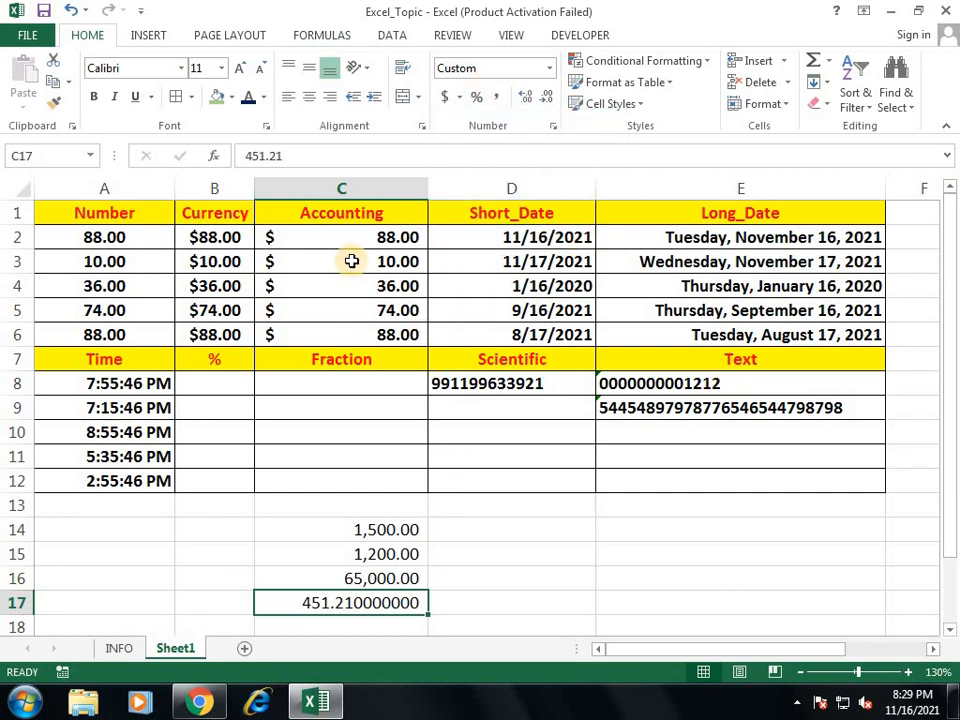
# Step: Widen column B and format B2:B6 as currency with the INR symbol, e.g. INR 88.00
pyautogui.moveTo(221, 238); pyautogui.dragTo(221, 336)
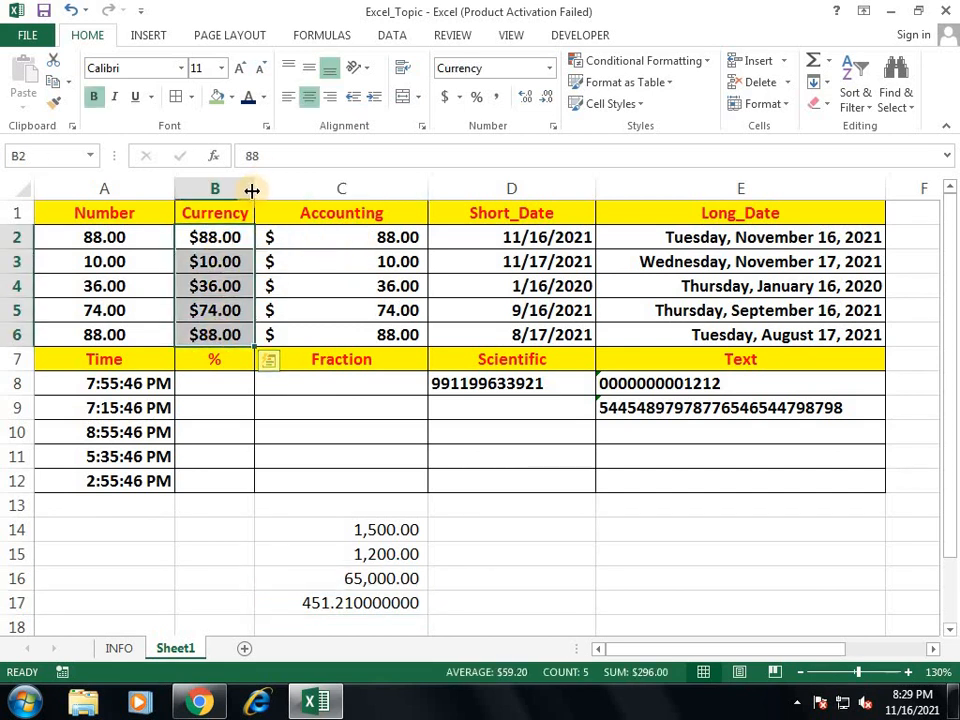
pyautogui.moveTo(251, 189); pyautogui.dragTo(287, 186)
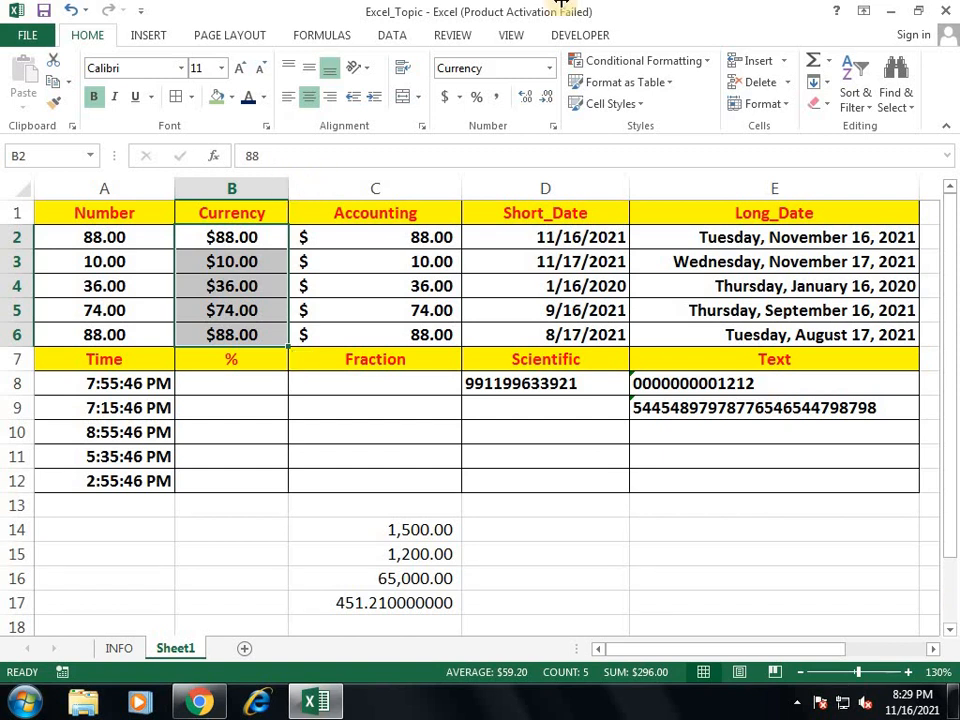
pyautogui.hotkey('ctrl', '1')
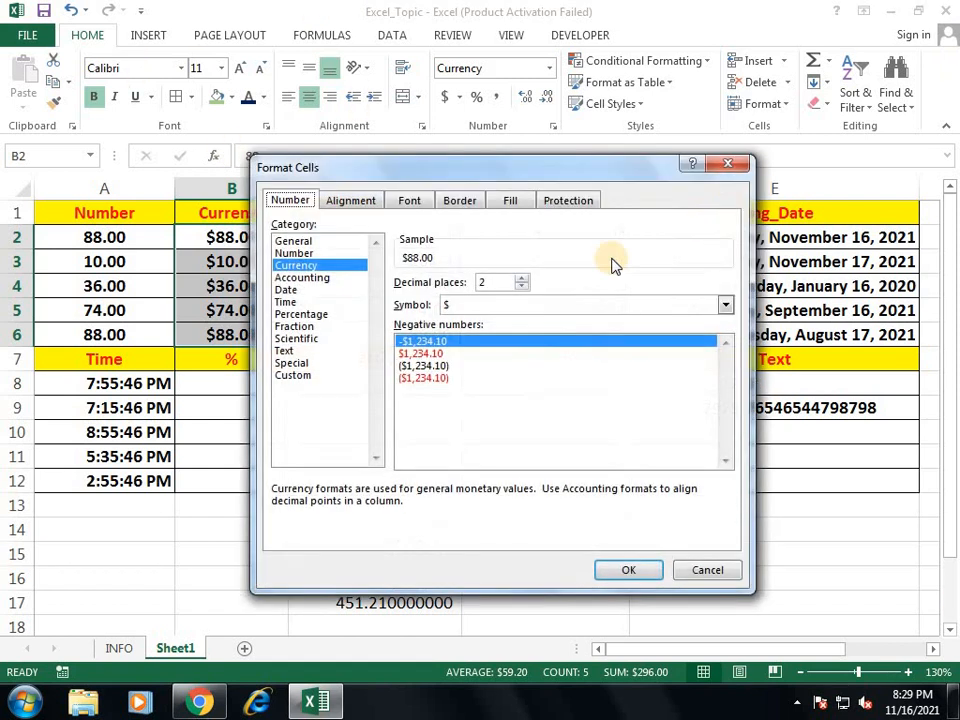
pyautogui.click(726, 305)
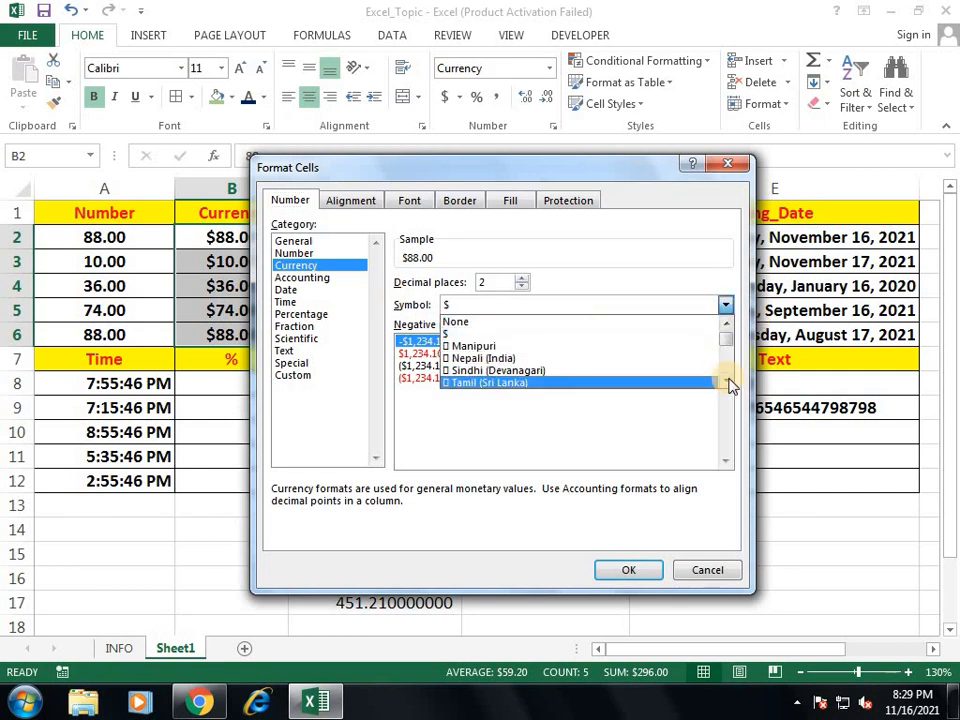
pyautogui.click(727, 381)
pyautogui.click(728, 381)
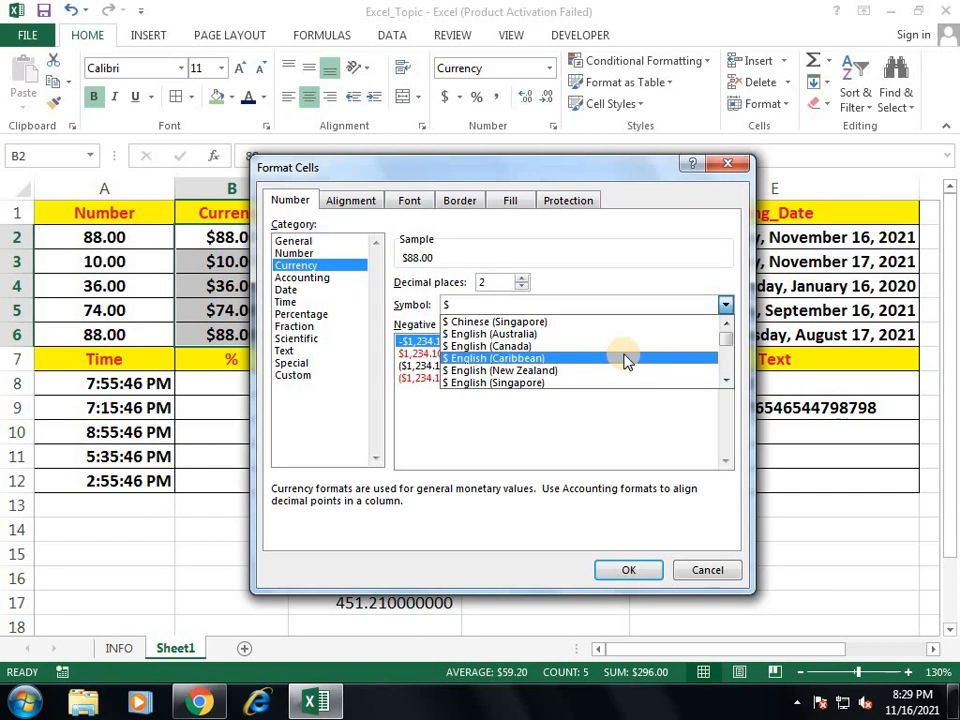
pyautogui.press('i')
pyautogui.press('i')
pyautogui.press('i')
pyautogui.press('i')
pyautogui.press('i')
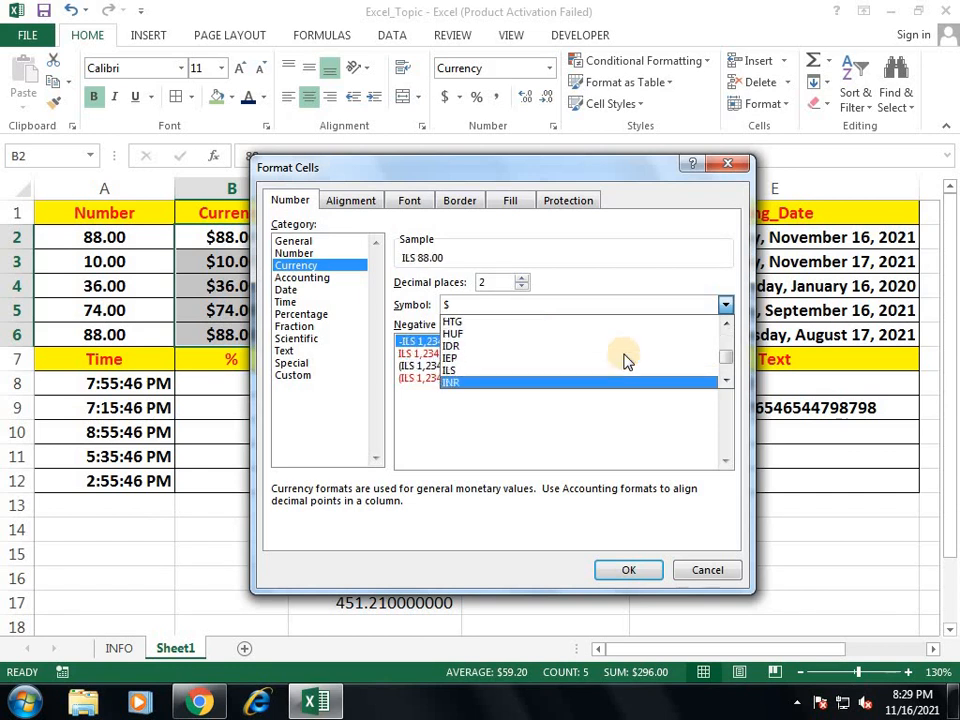
pyautogui.click(624, 369)
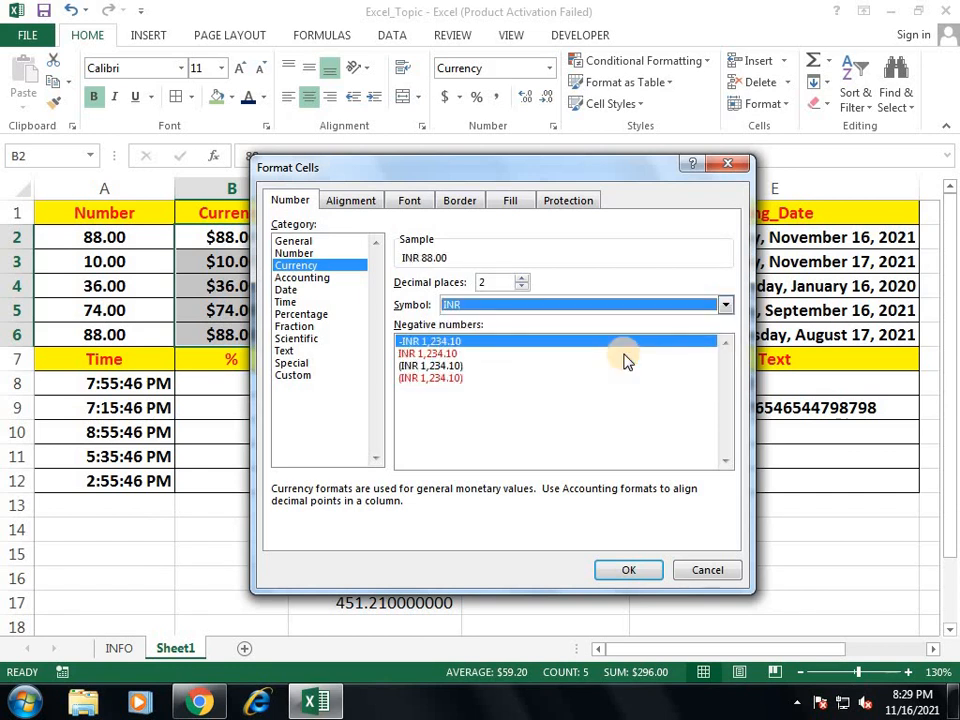
pyautogui.click(632, 575)
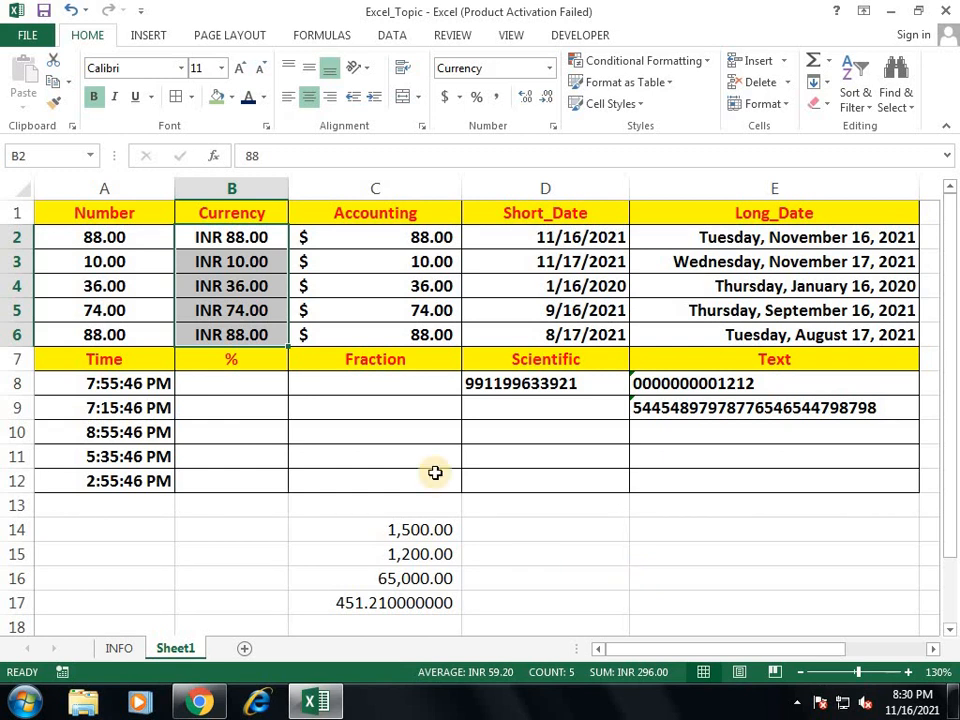
# Step: Add Sheet3, select A2:E10 and enter =RANDBETWEEN(10,100)
pyautogui.click(244, 648)
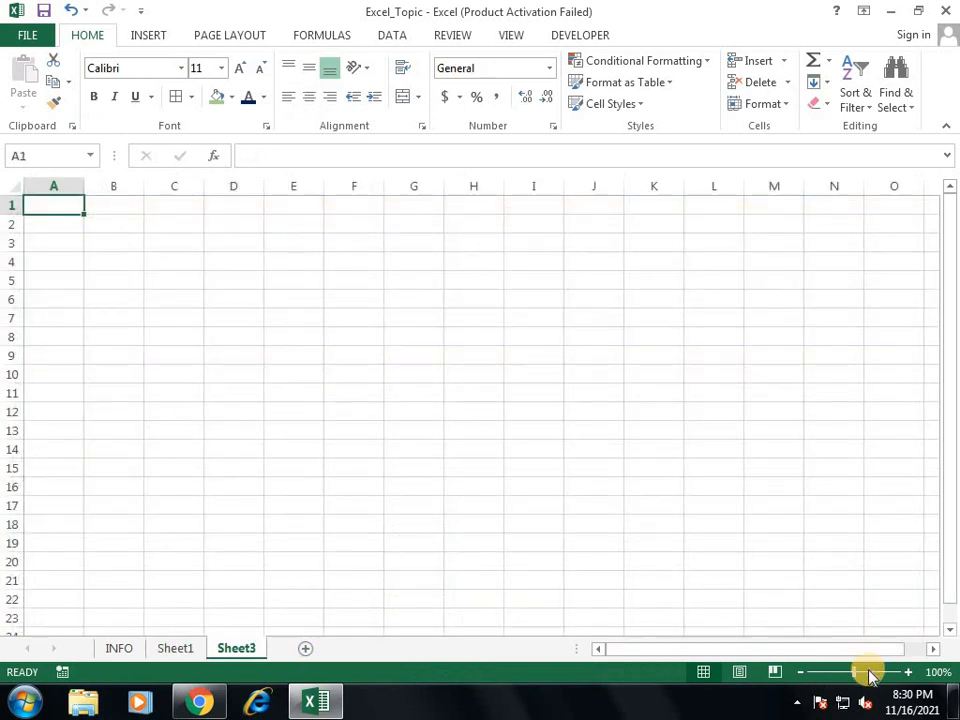
pyautogui.click(868, 671)
pyautogui.moveTo(110, 265); pyautogui.dragTo(609, 546)
pyautogui.write('=RAND')
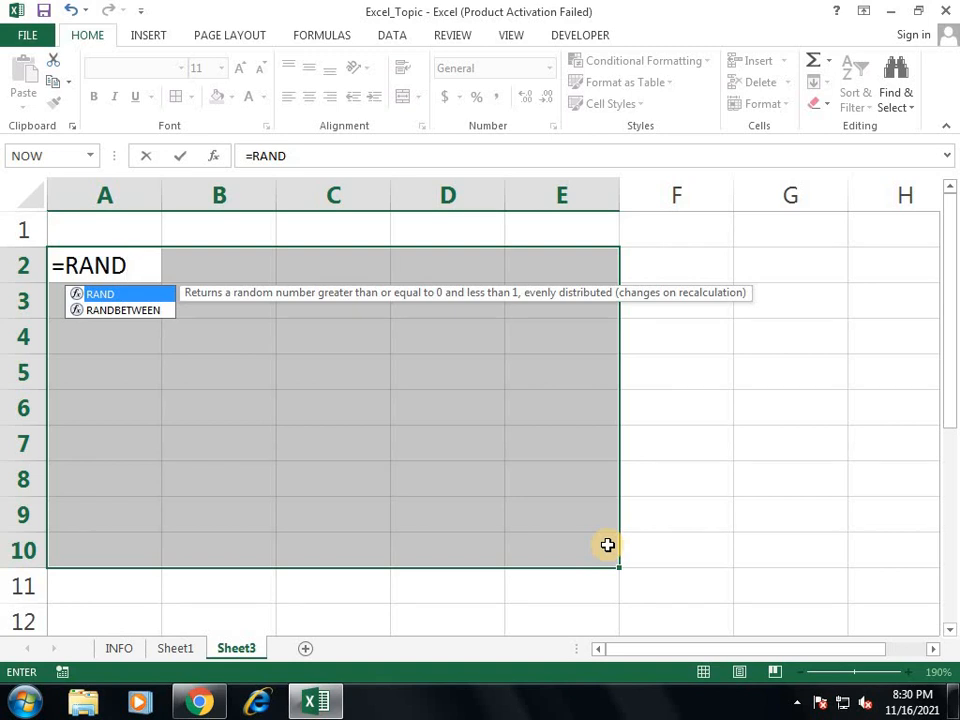
pyautogui.press('Down')
pyautogui.press('Tab')
pyautogui.write('10')
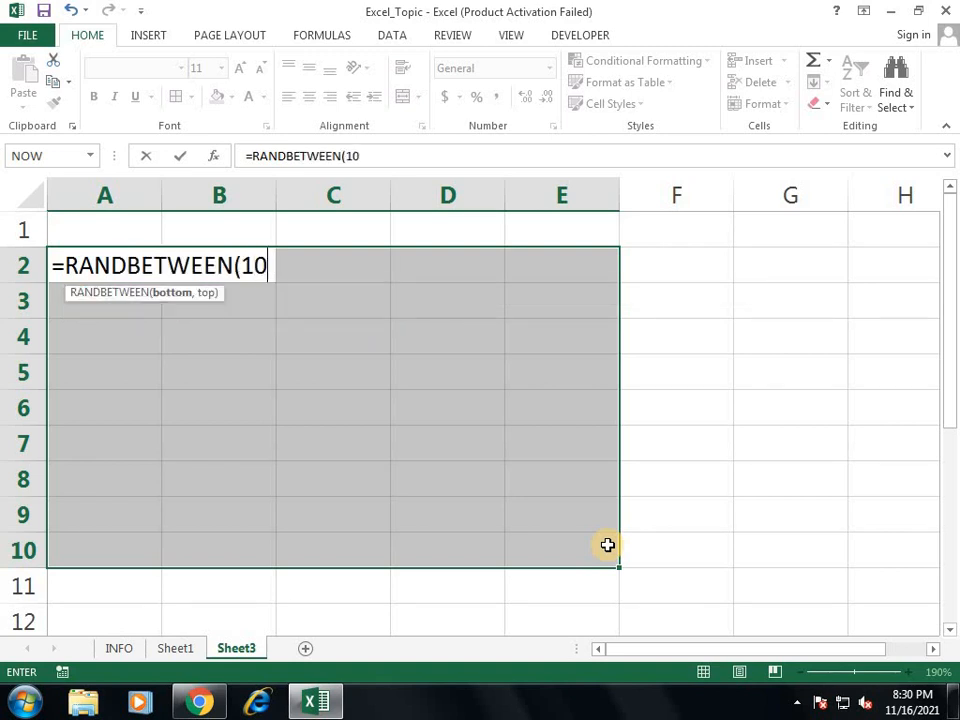
pyautogui.write(',100)')
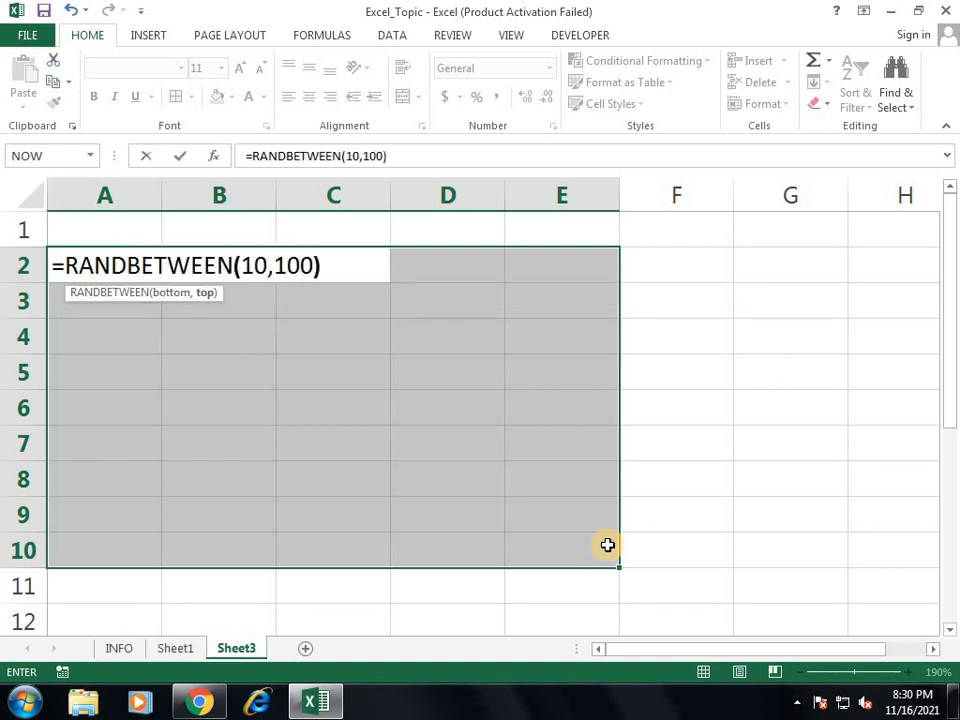
pyautogui.press('Return')
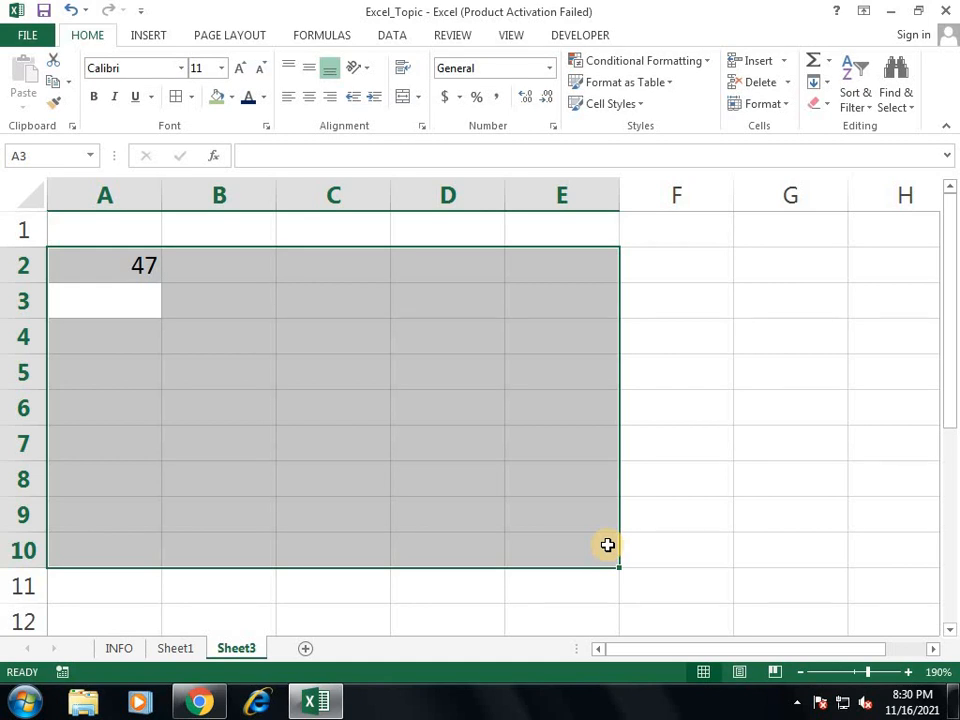
# Step: Fill A2:E10 with the random numbers, paste them back as fixed values, and centre them
pyautogui.hotkey('ctrl', 'v')
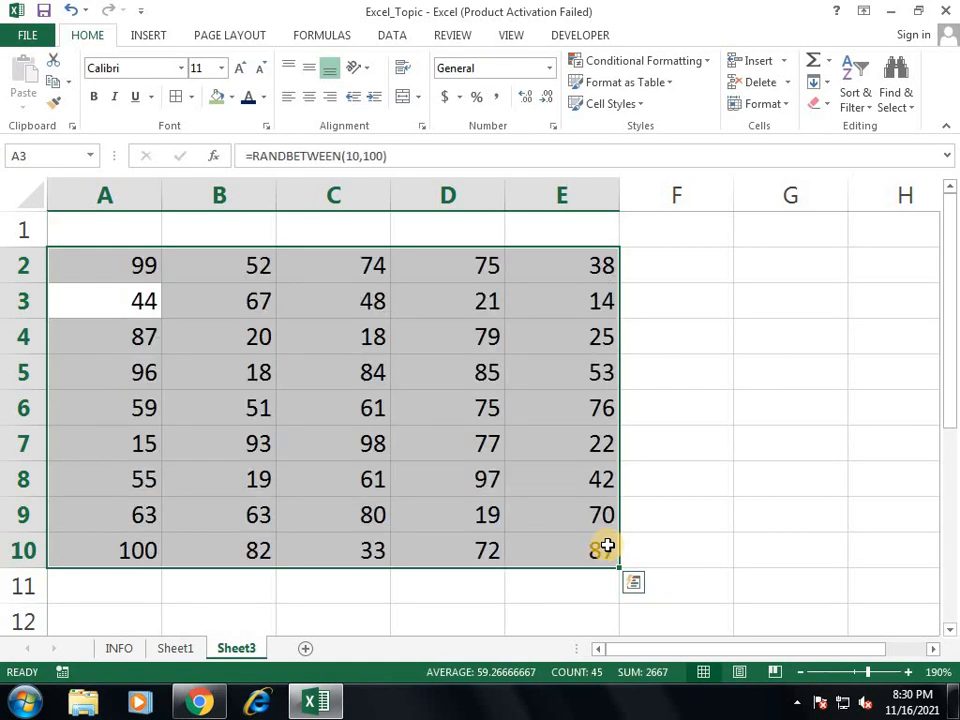
pyautogui.hotkey('ctrl', 'c')
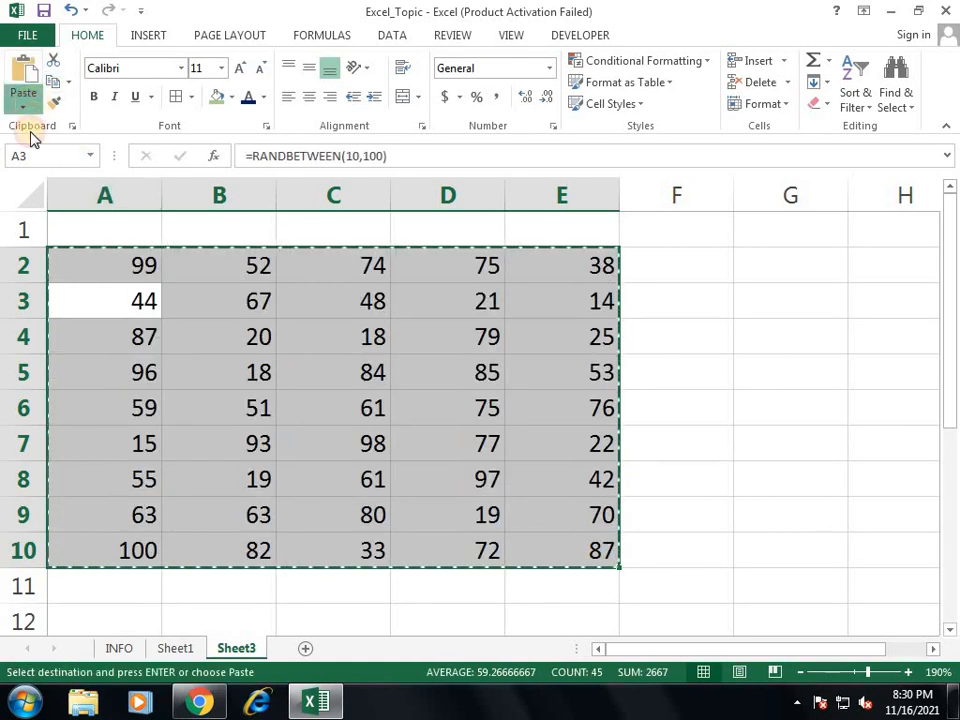
pyautogui.click(22, 106)
pyautogui.click(17, 227)
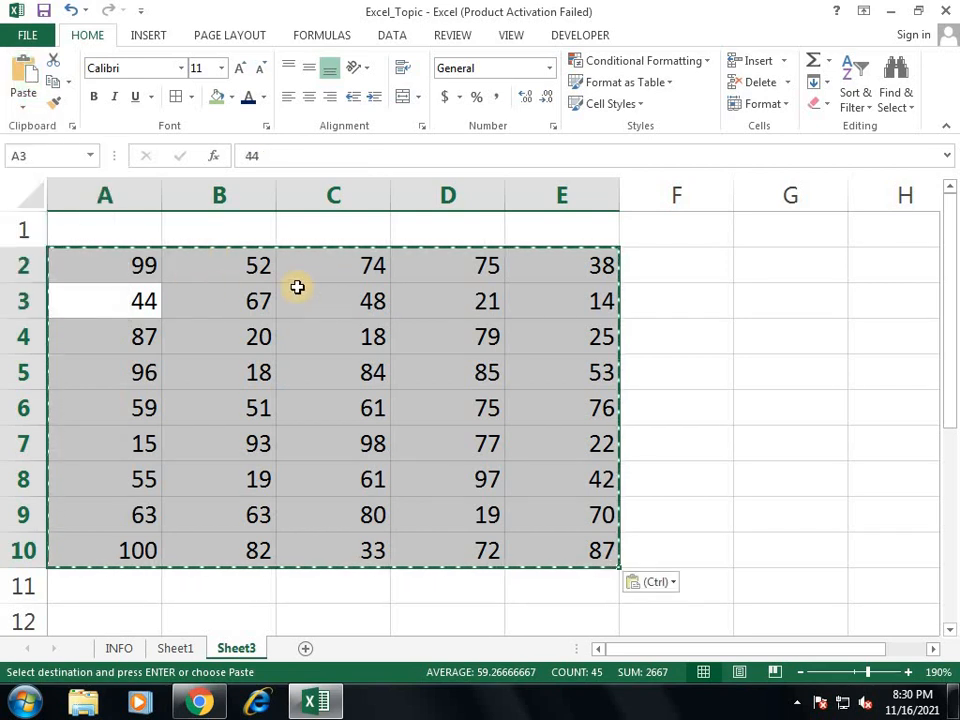
pyautogui.click(310, 100)
pyautogui.click(677, 266)
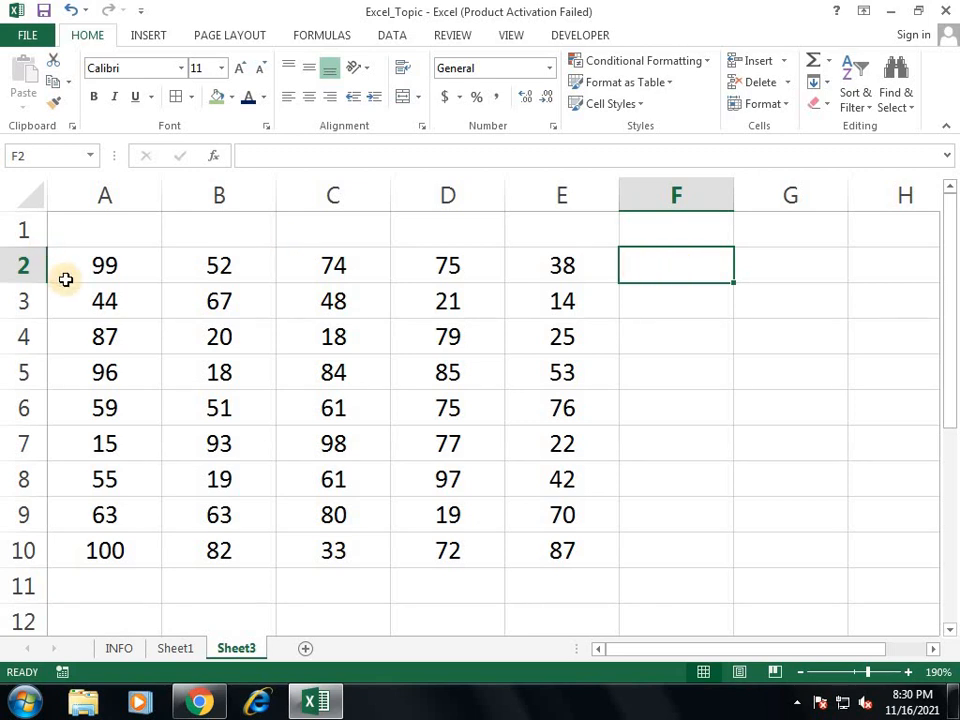
# Step: Give A2:E10 the custom number format General "BOX"
pyautogui.moveTo(105, 266); pyautogui.dragTo(566, 545)
pyautogui.click(549, 68)
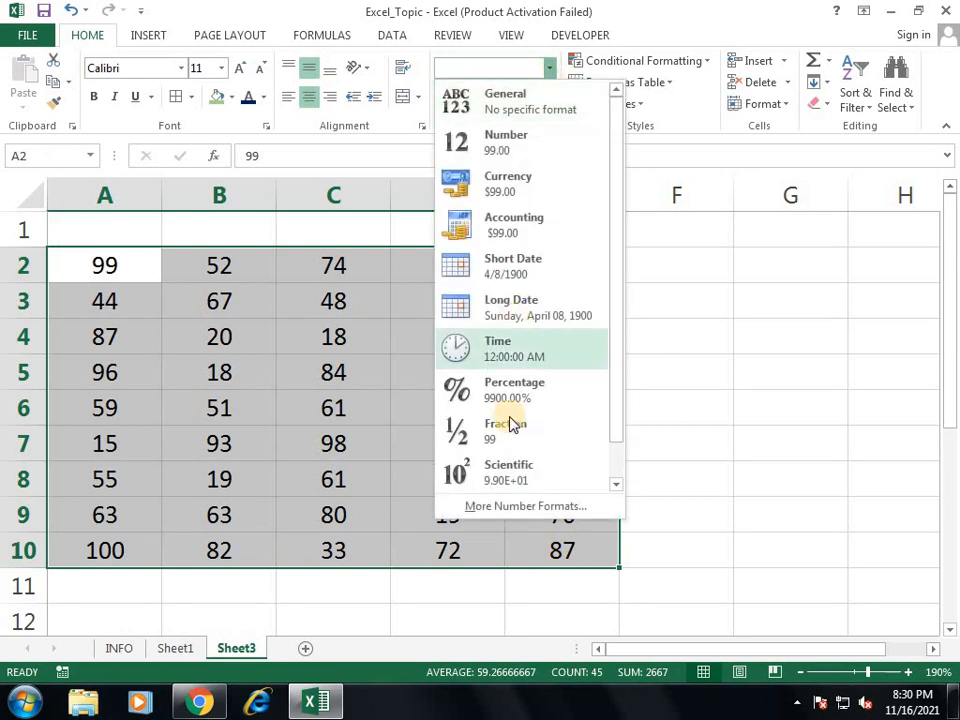
pyautogui.click(510, 505)
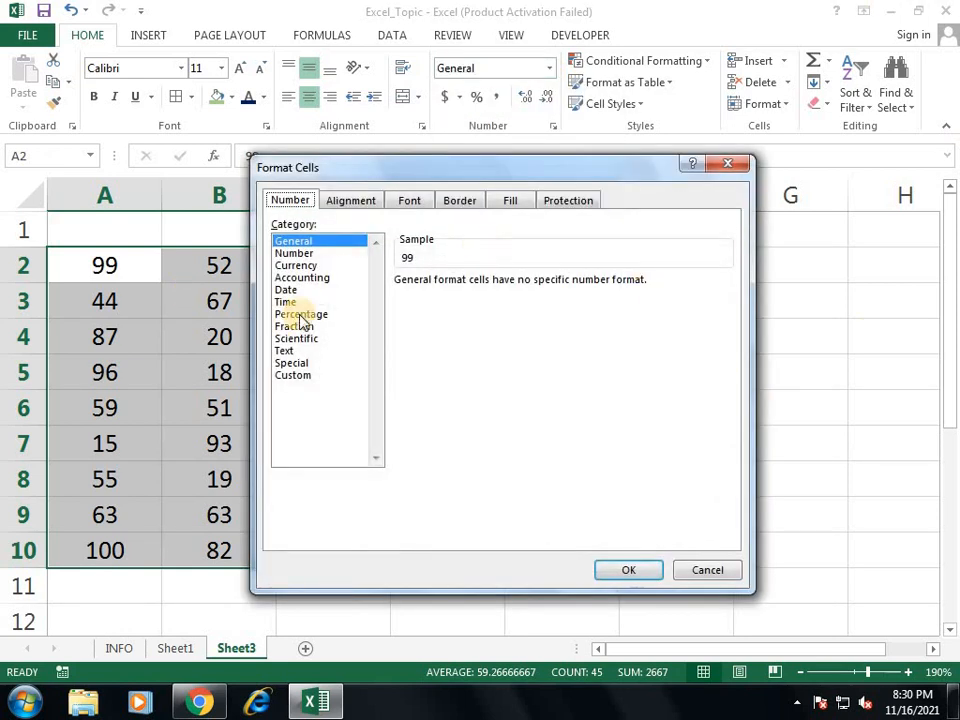
pyautogui.click(304, 378)
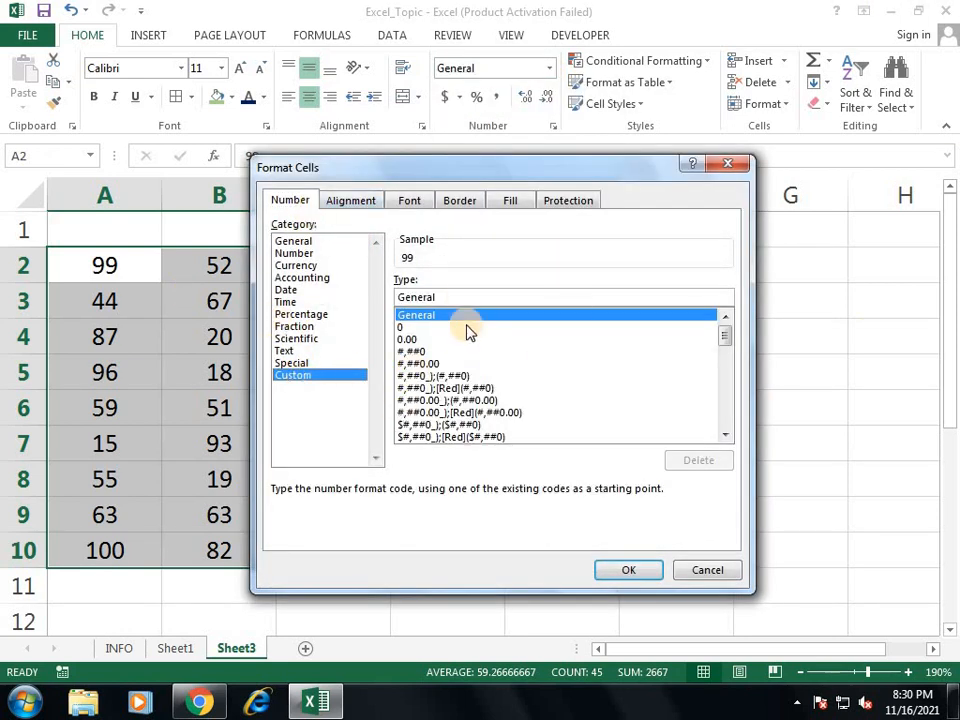
pyautogui.click(465, 298)
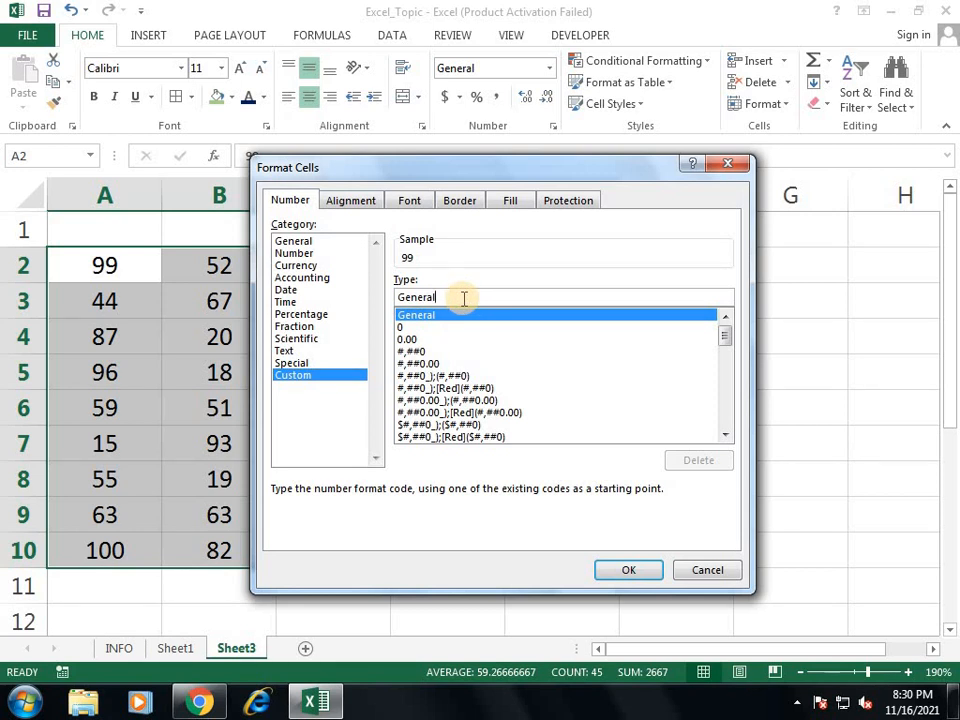
pyautogui.write('"BOX')
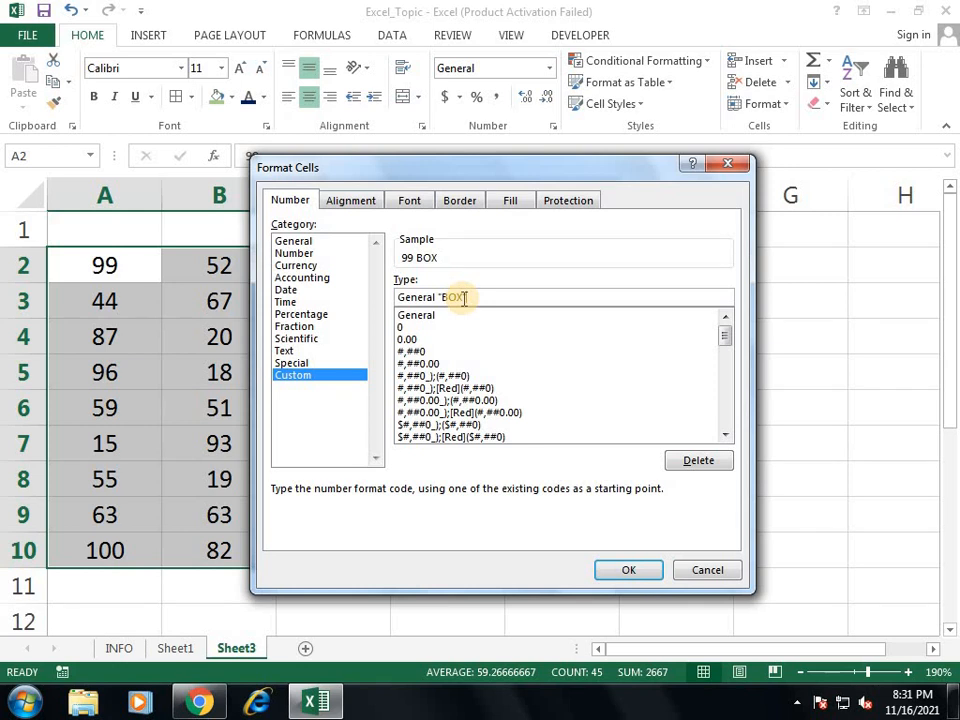
pyautogui.press('Return')
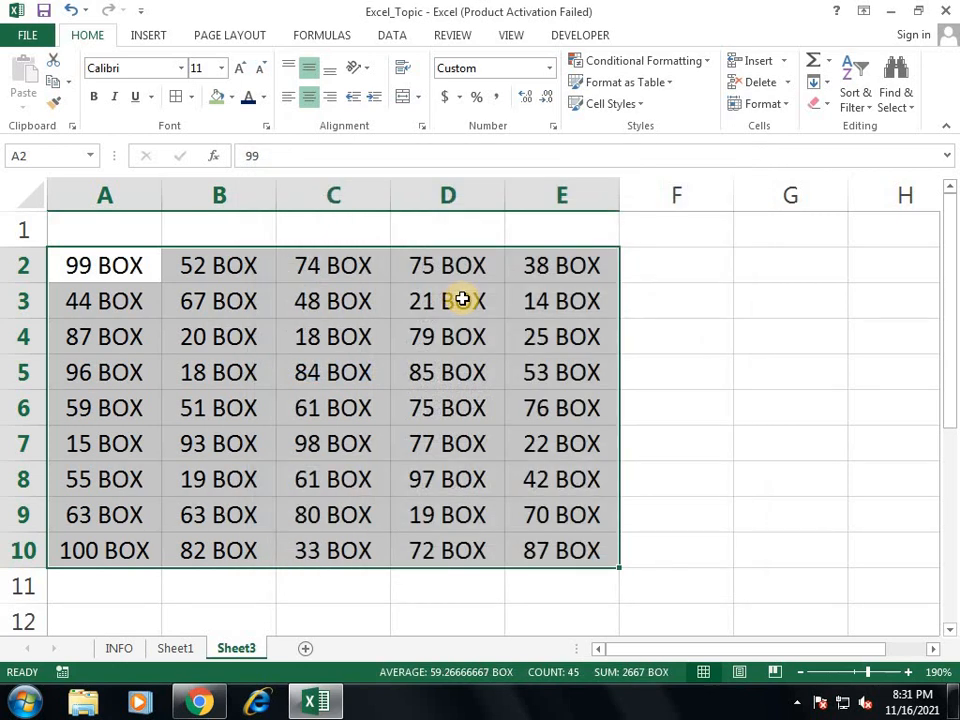
# Step: Apply All Borders to the number grid
pyautogui.press('alt')
pyautogui.press('h')
pyautogui.press('b')
pyautogui.press('a')
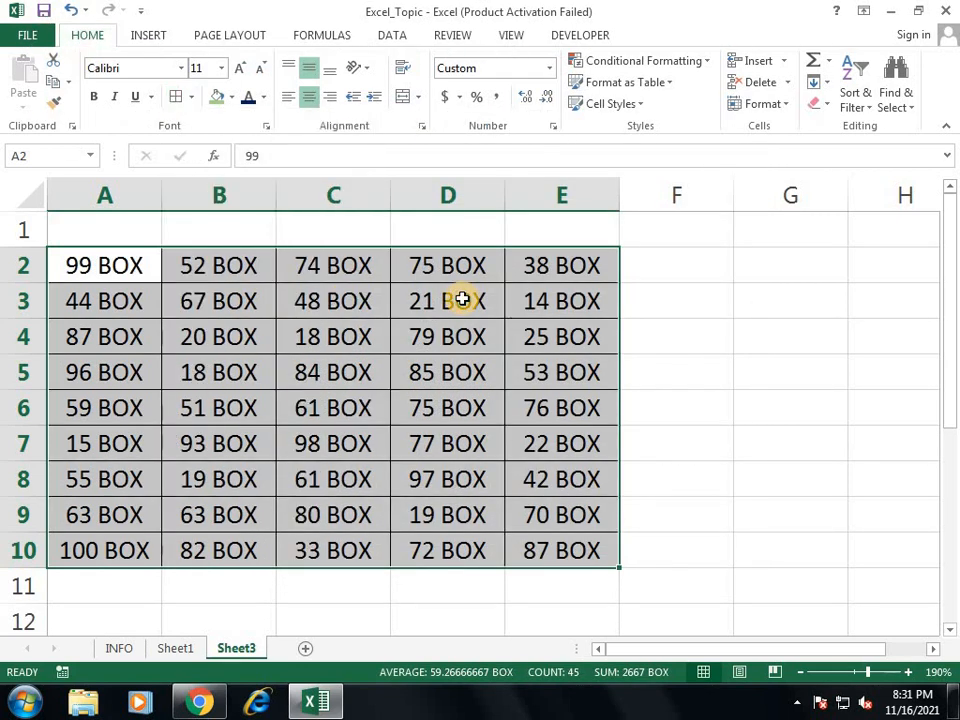
# Step: AutoSum column E into E11, giving a total of 427 BOX
pyautogui.click(607, 590)
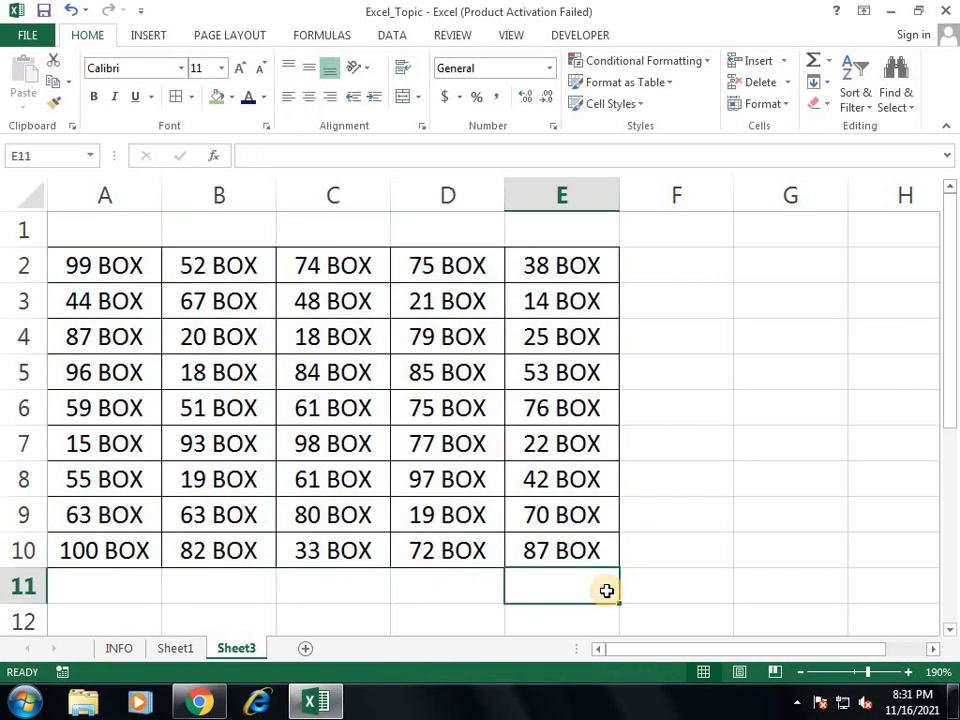
pyautogui.hotkey('alt', '=')
pyautogui.press('Return')
pyautogui.press('Up')
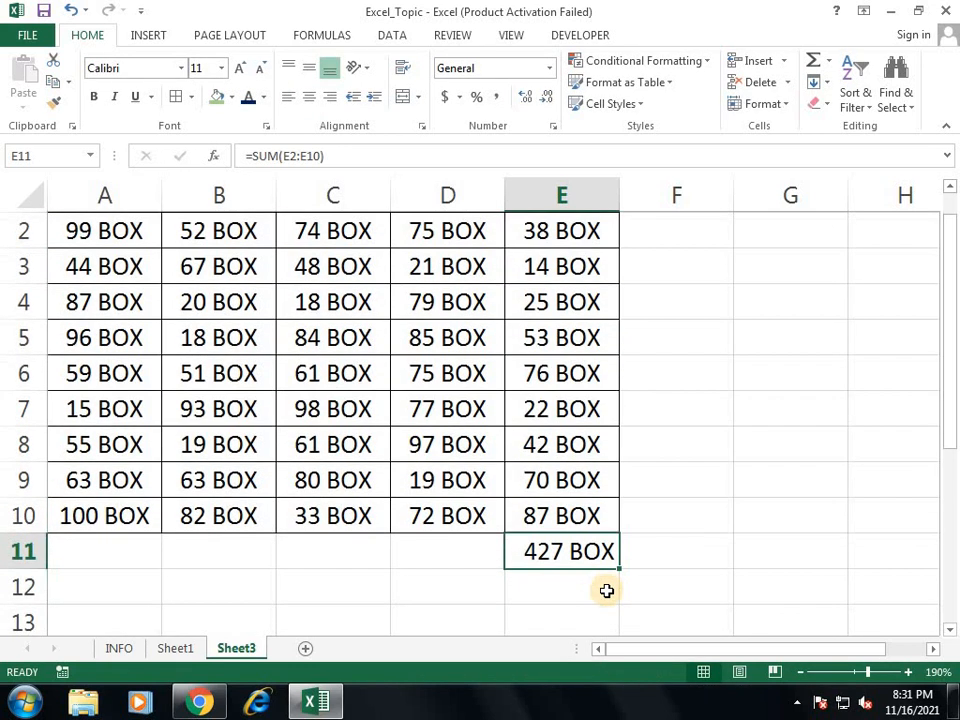
pyautogui.scroll(1, 400, 490)
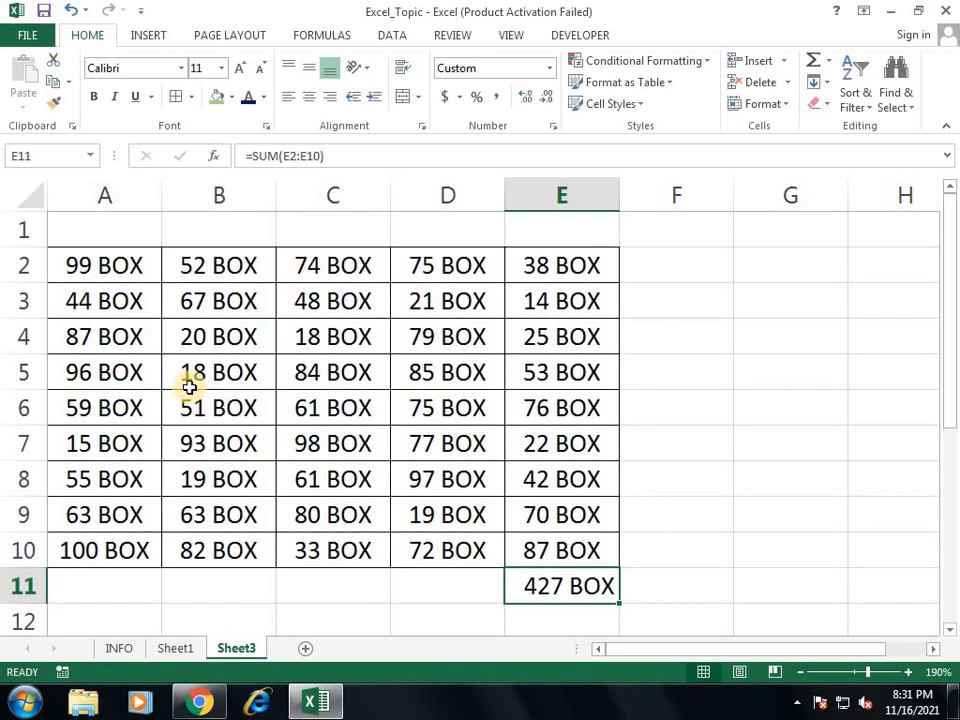
pyautogui.click(130, 262)
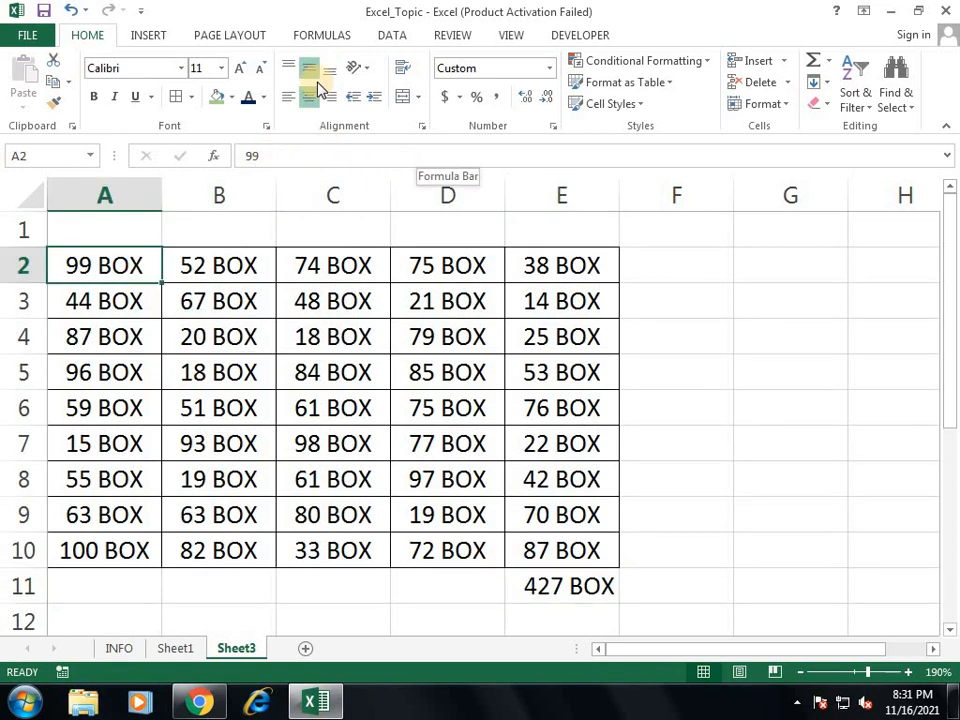